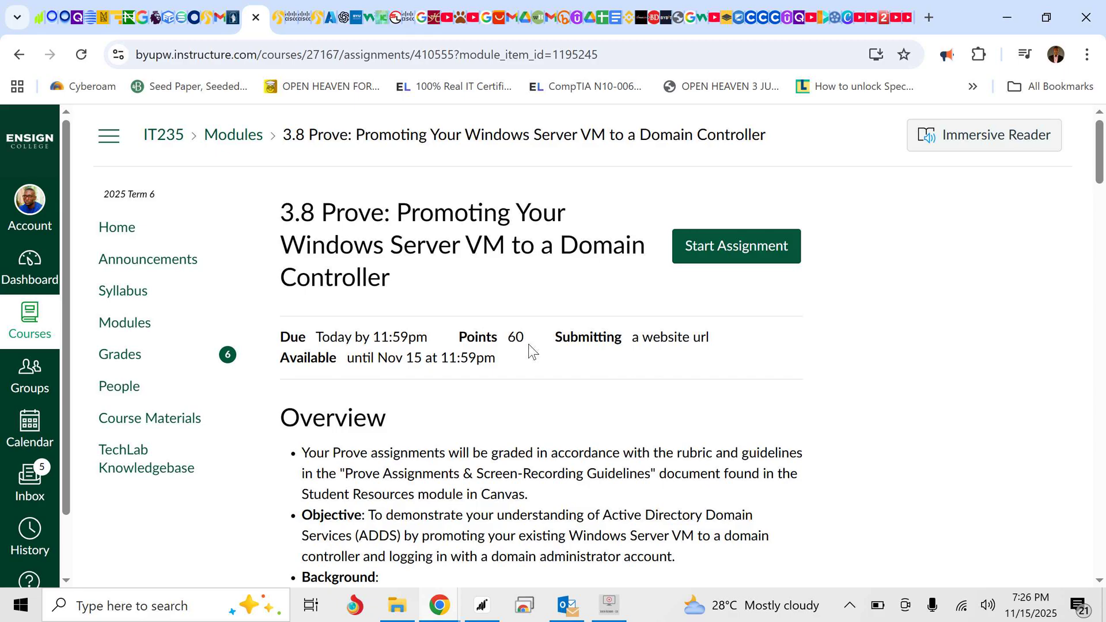
- Review the domain controller assignment's overview and instructions, and check the Eguda235 virtual machine's status in the Azure portal
scroll(507, 456, "down", 3)
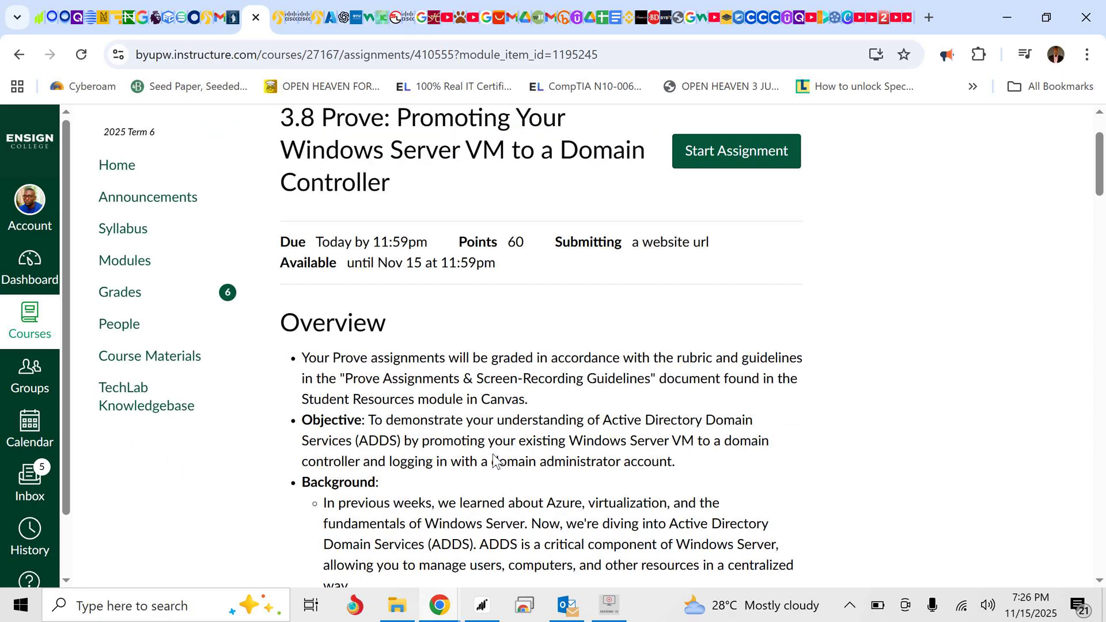
scroll(495, 461, "down", 5)
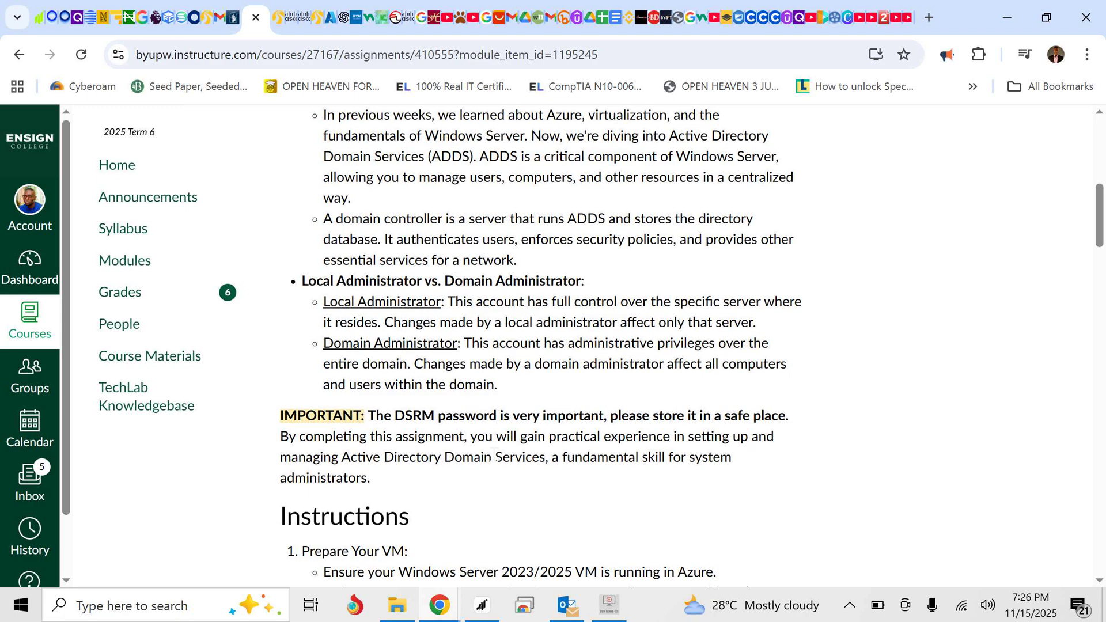
scroll(493, 461, "down", 4)
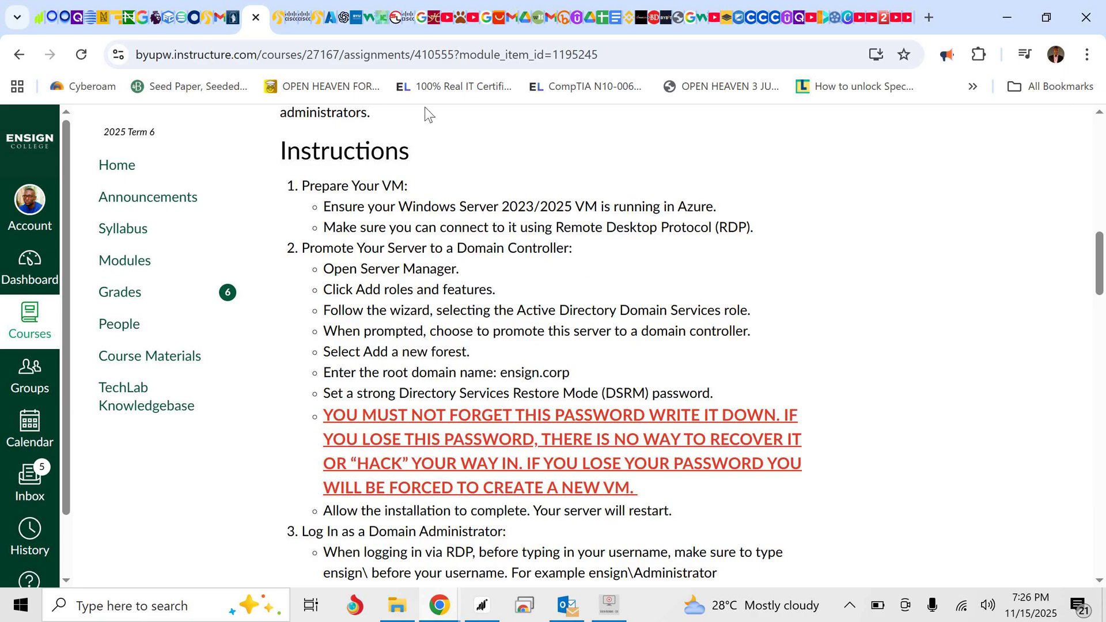
left_click(330, 19)
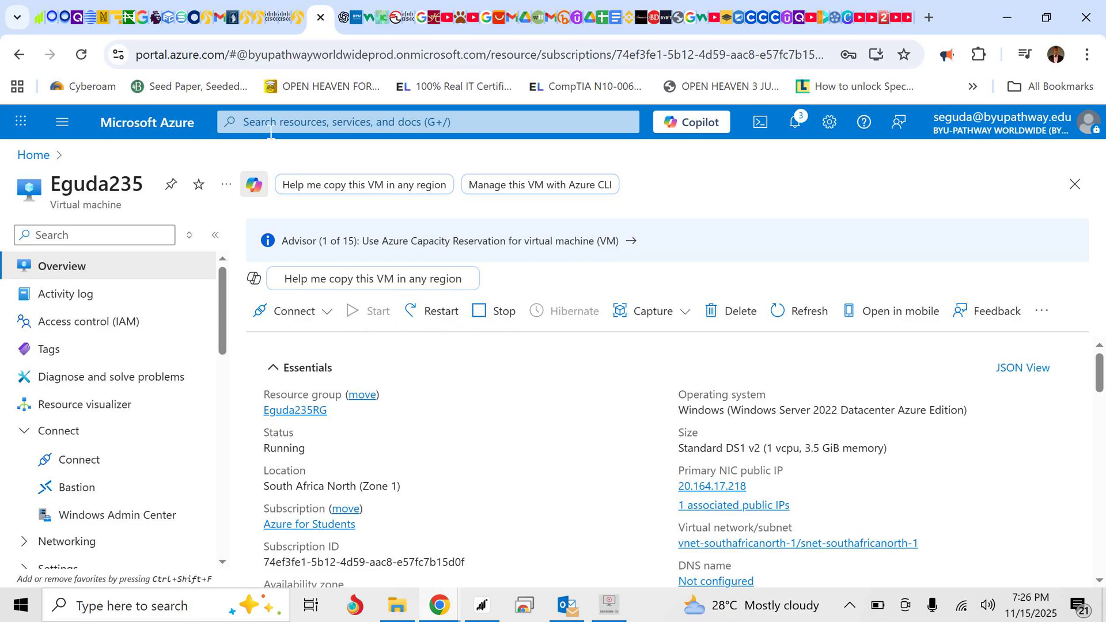
left_click(240, 22)
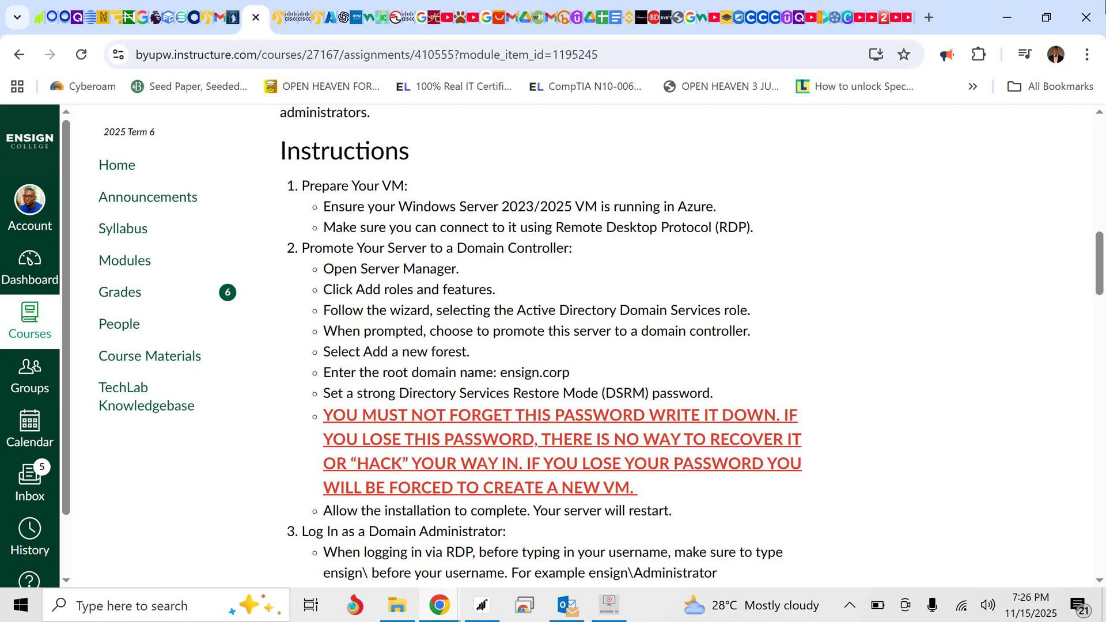
- Reduce the browser window, open the Eguda235 remote desktop file, enter the account password, and connect despite the certificate warning
left_click(1047, 17)
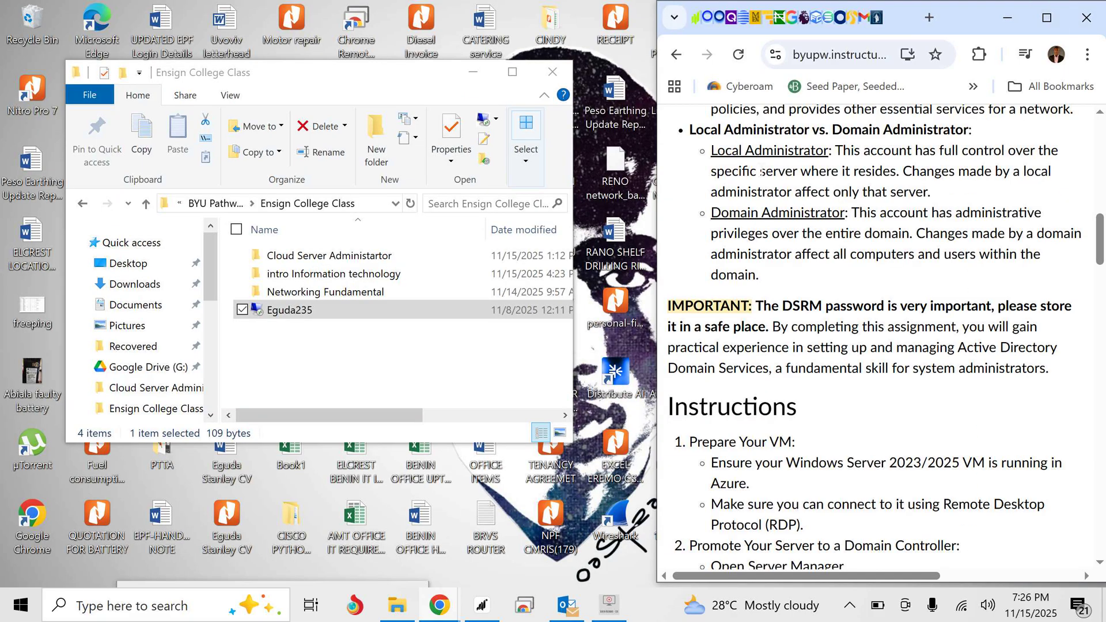
scroll(749, 383, "down", 1)
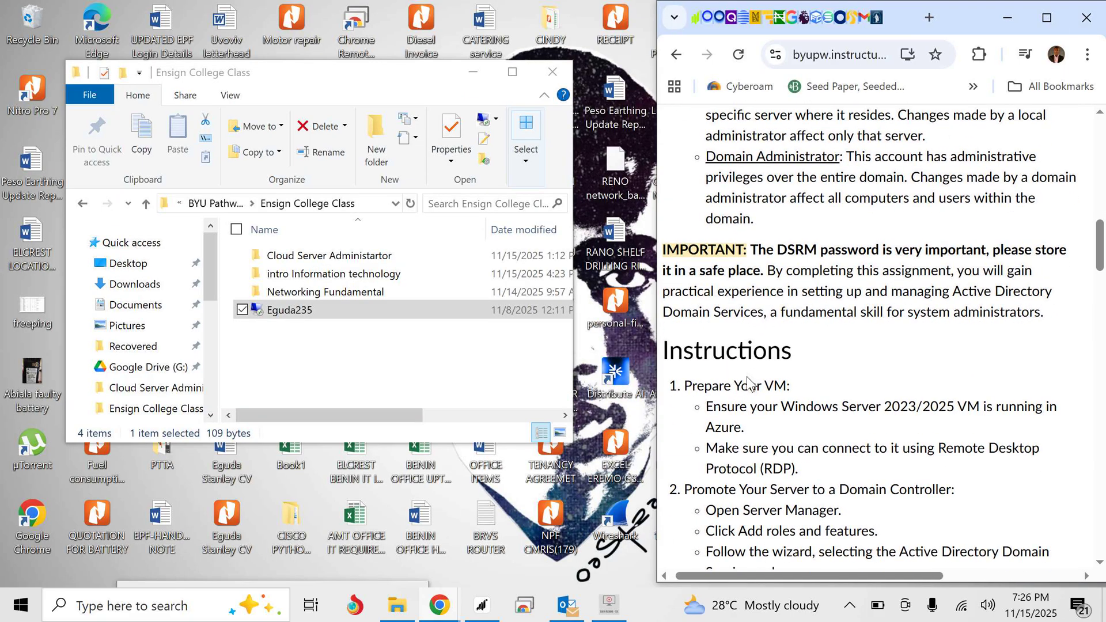
double_click(288, 311)
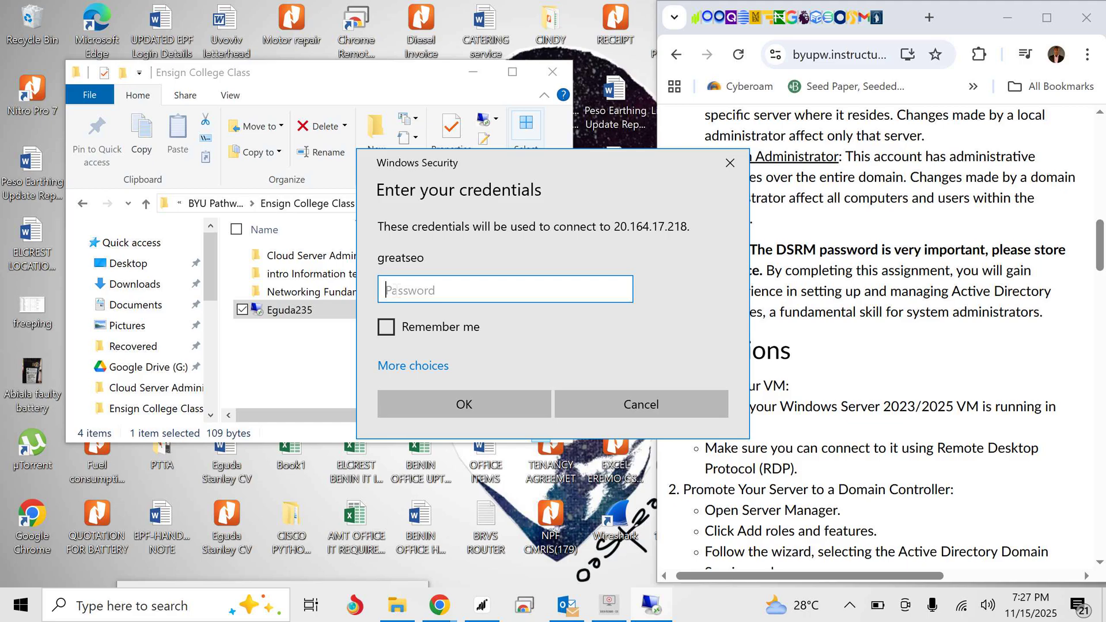
type("••••••••••••")
key("Return")
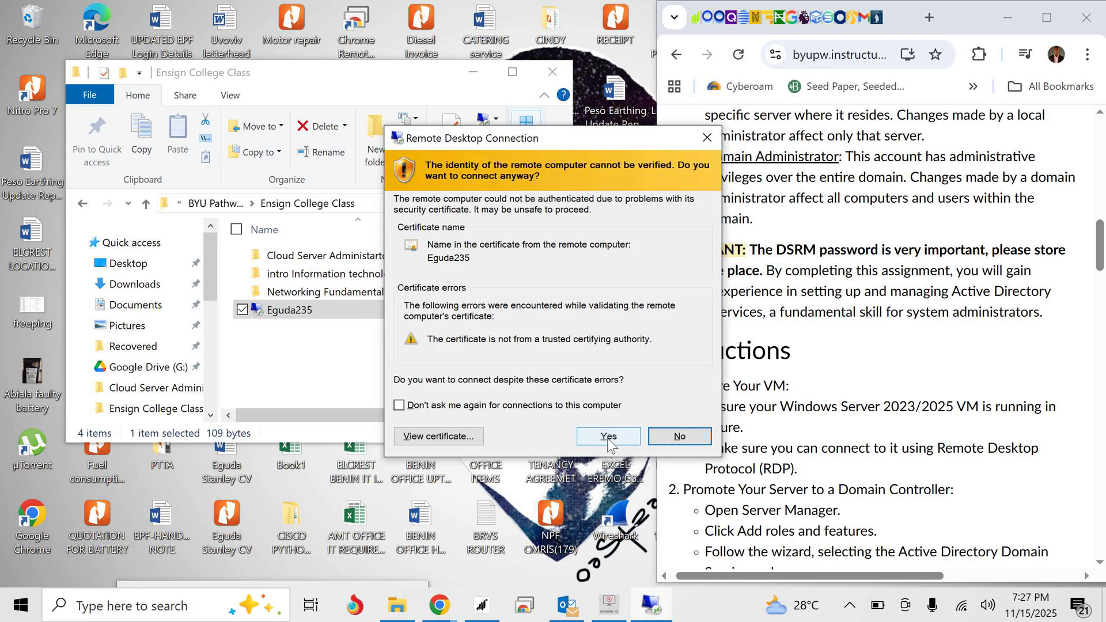
left_click(608, 437)
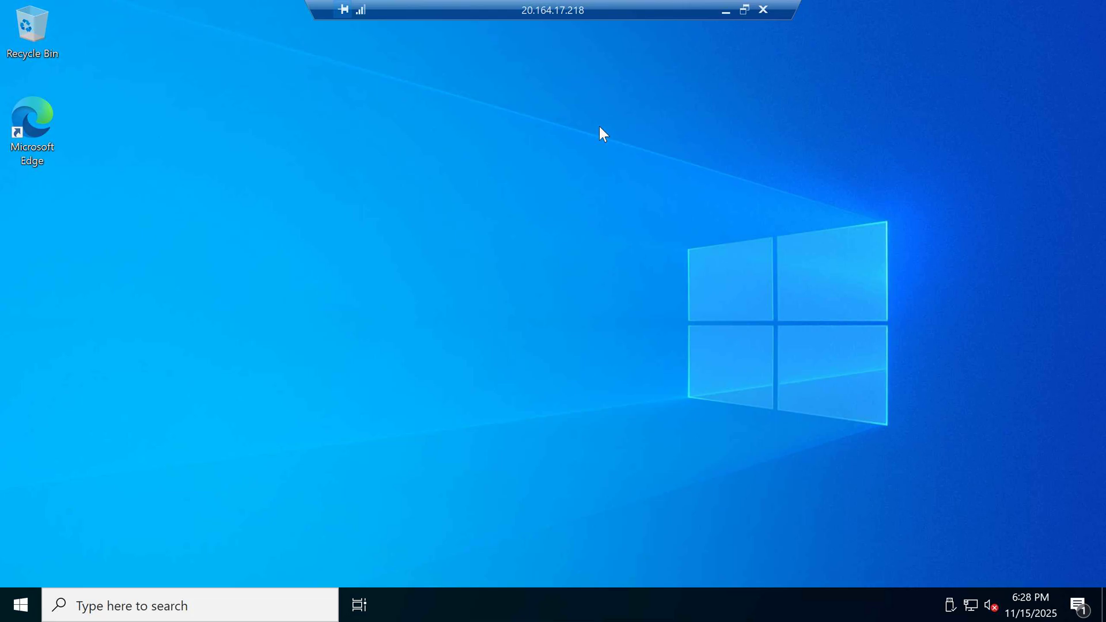
- Take the remote session out of full screen and resize its window to fill the space beside the assignment instructions
left_click(742, 14)
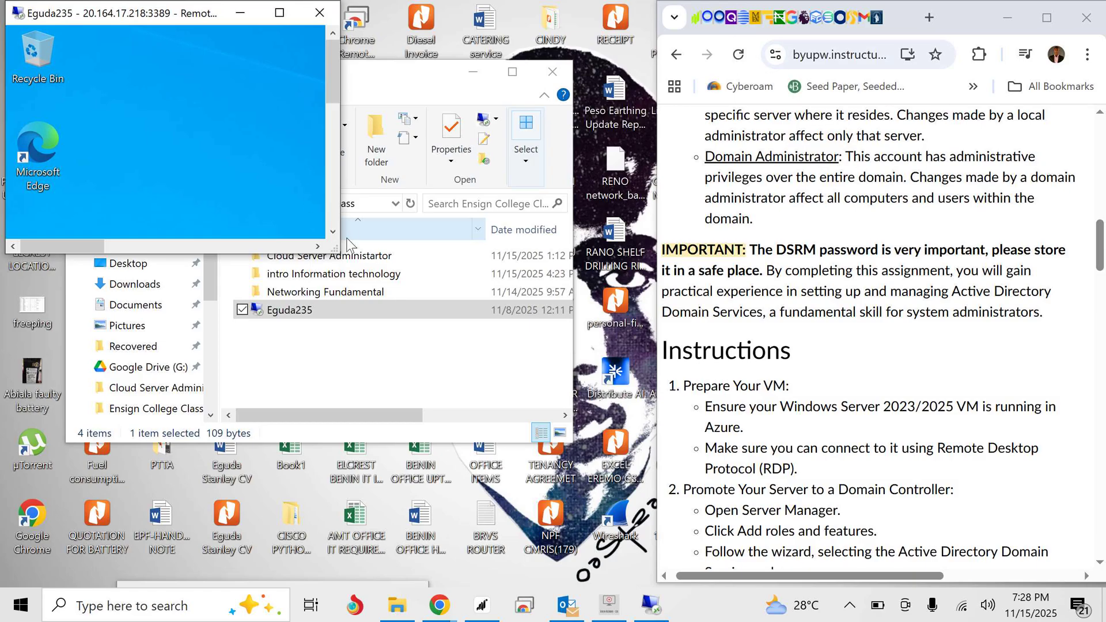
left_click_drag(336, 247, 657, 415)
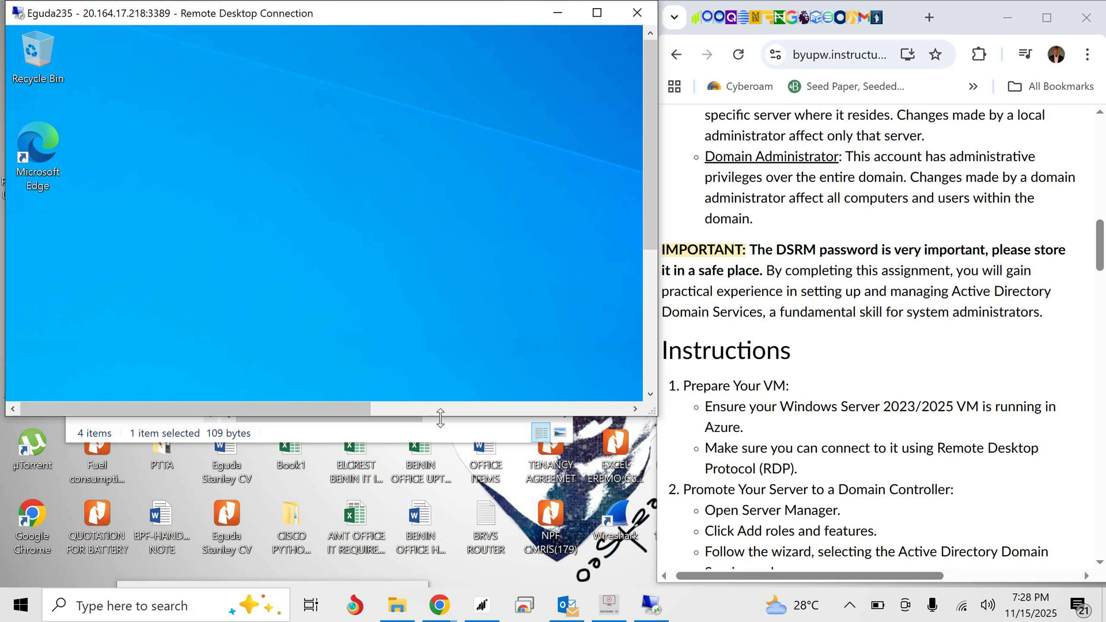
left_click_drag(440, 417, 482, 583)
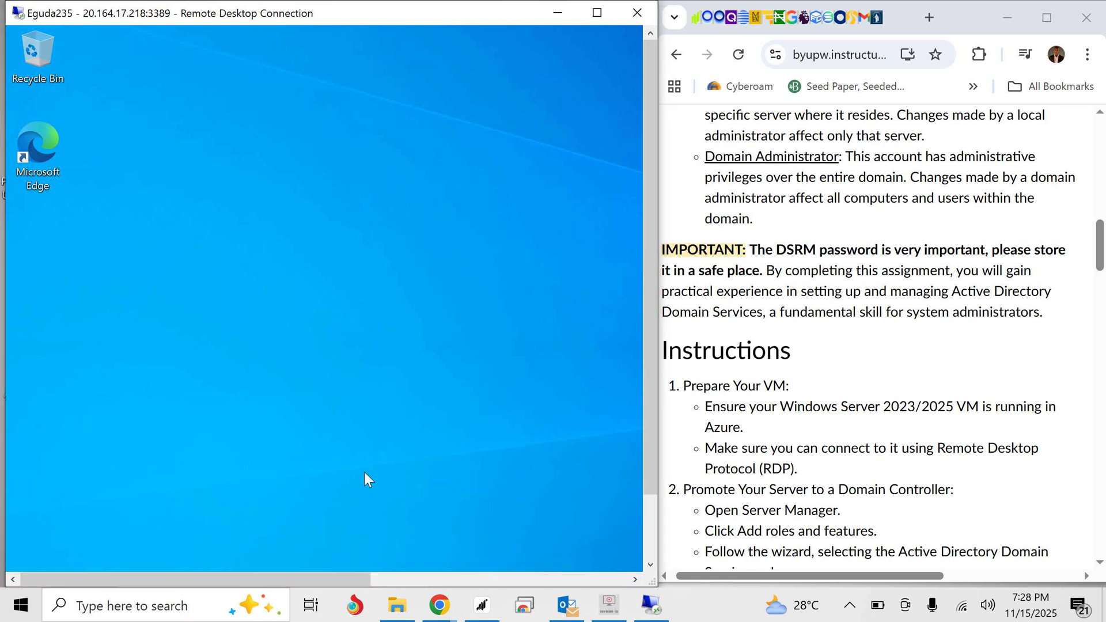
left_click_drag(652, 345, 656, 520)
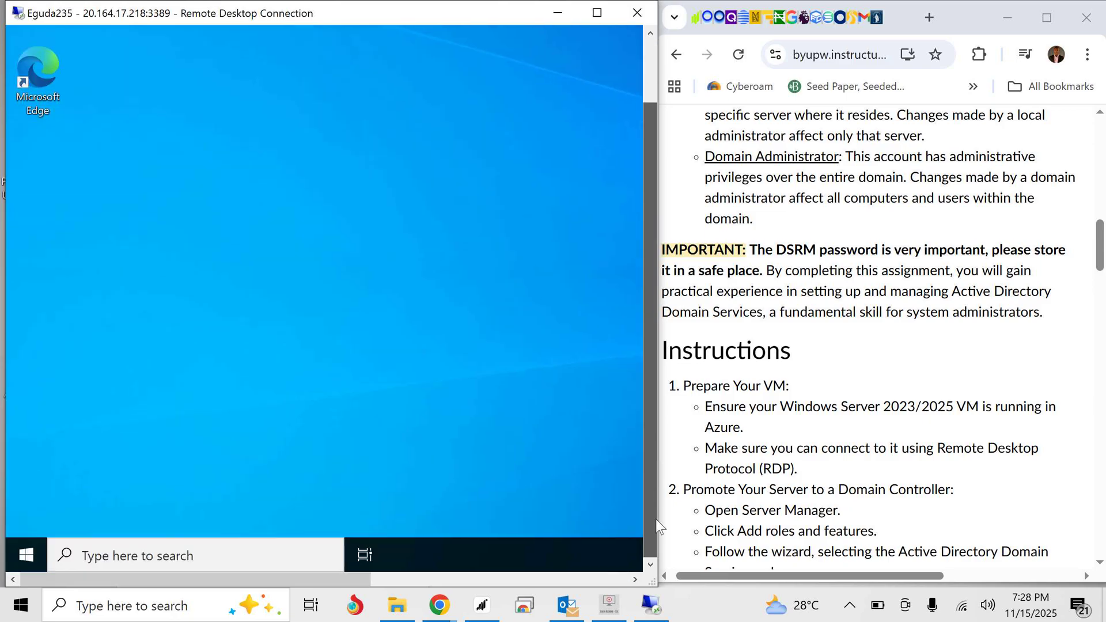
- Open Server Manager on the remote server and bring up the domain controller promotion instructions in the assignment
left_click(32, 553)
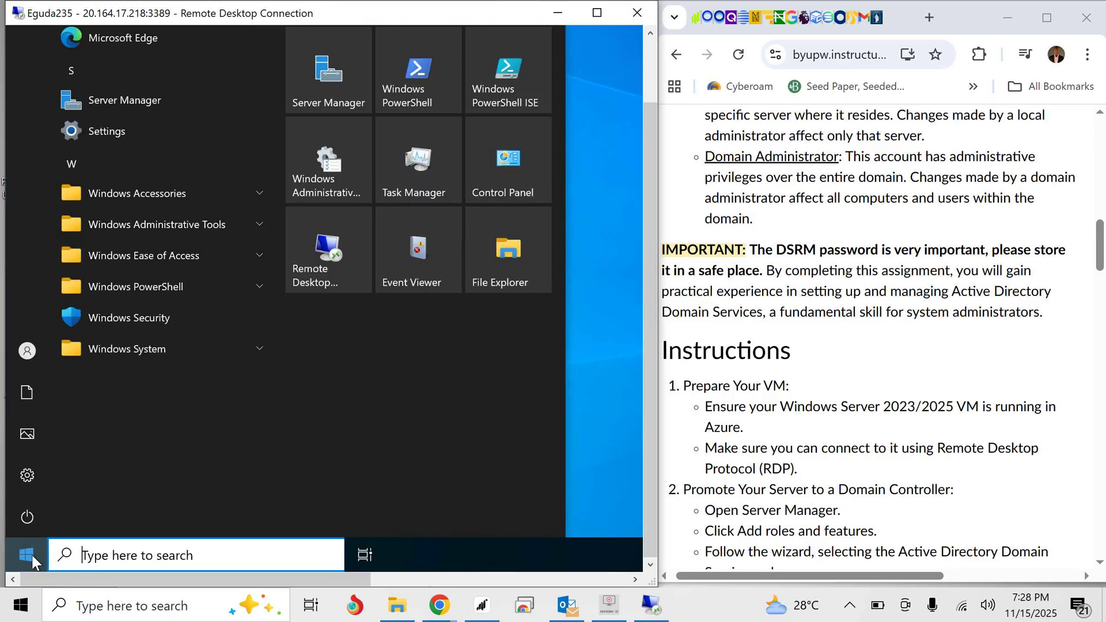
left_click(329, 69)
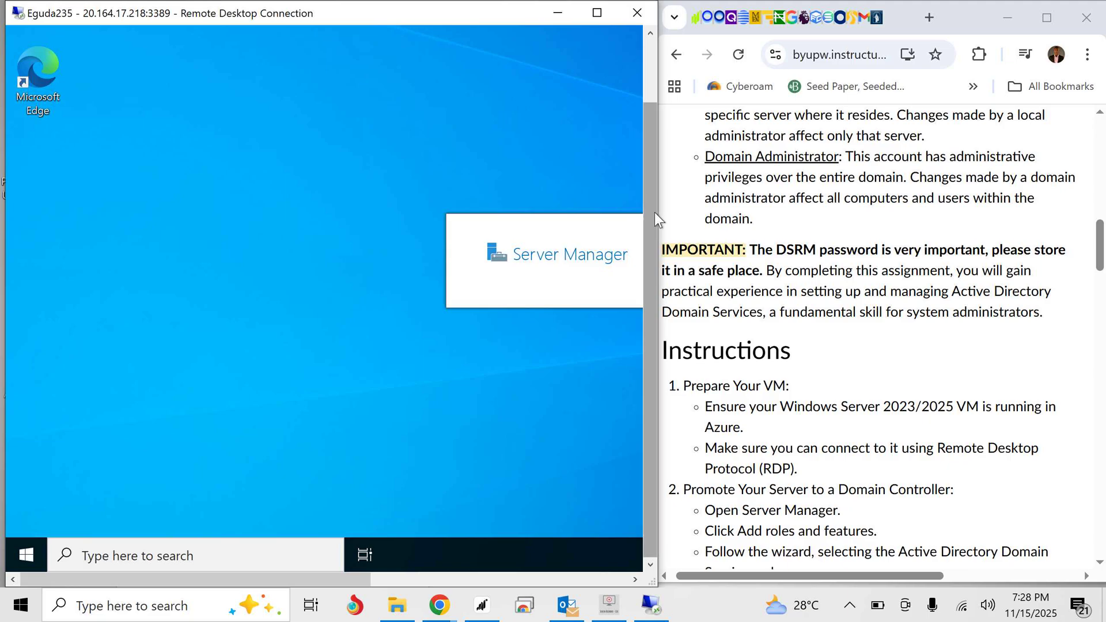
scroll(752, 410, "down", 1)
scroll(752, 410, "down", 3)
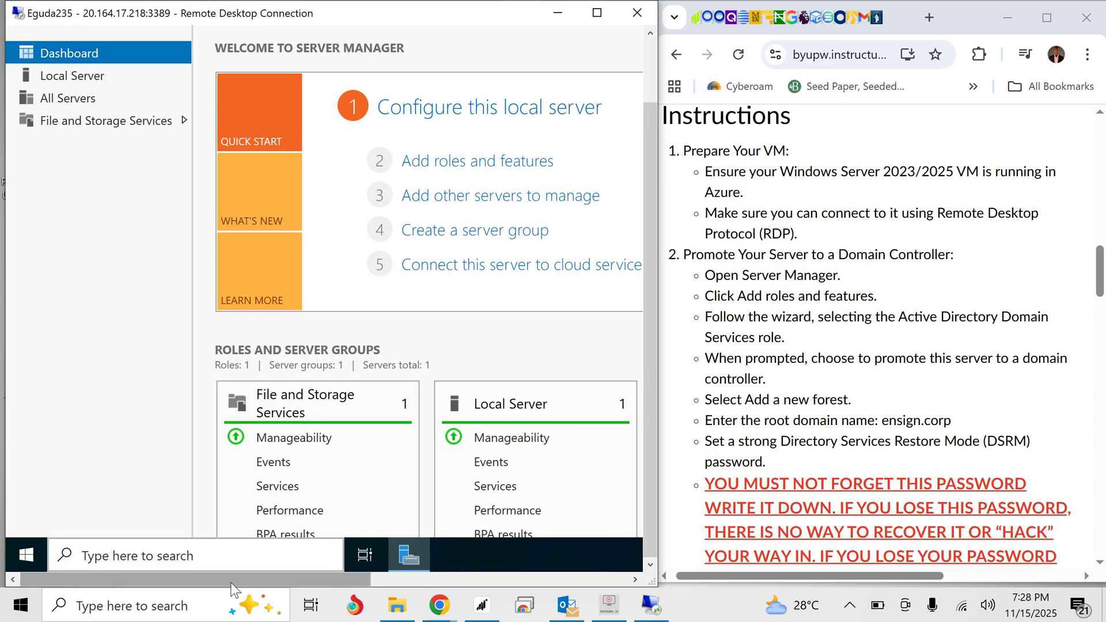
- Start the Add Roles and Features Wizard in Server Manager and show the remote session in full screen
left_click_drag(229, 579, 368, 579)
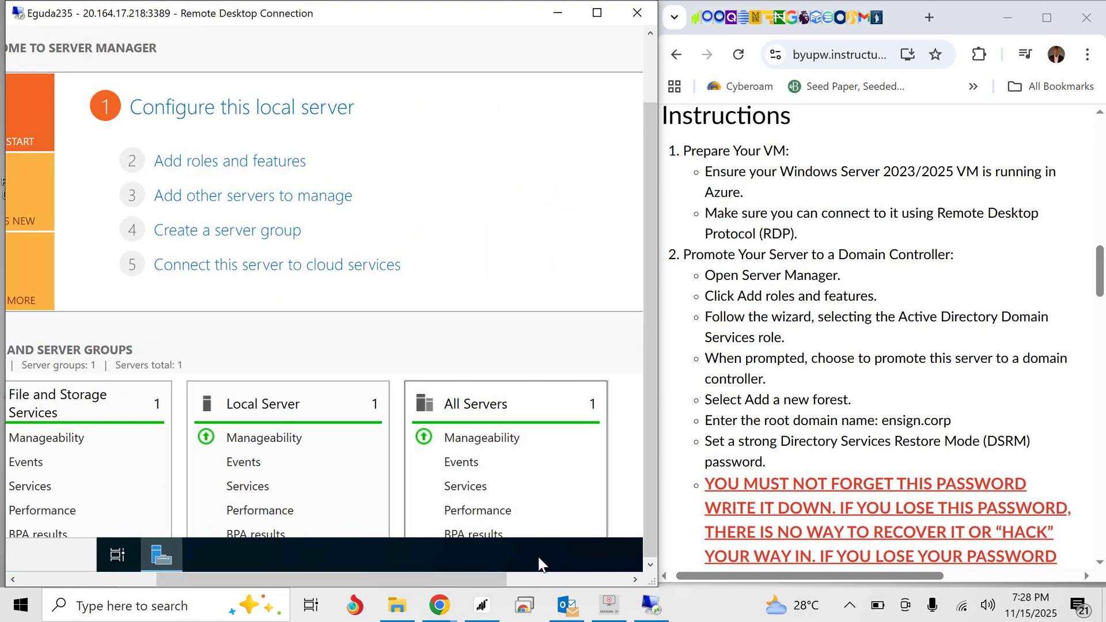
left_click_drag(481, 576, 605, 578)
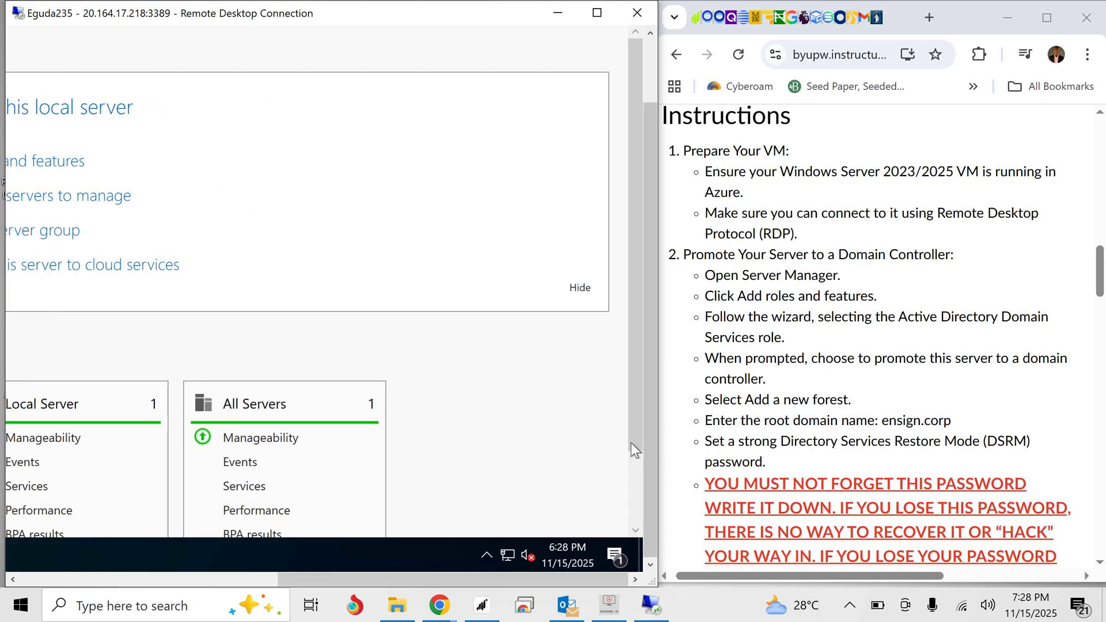
left_click_drag(648, 449, 635, 295)
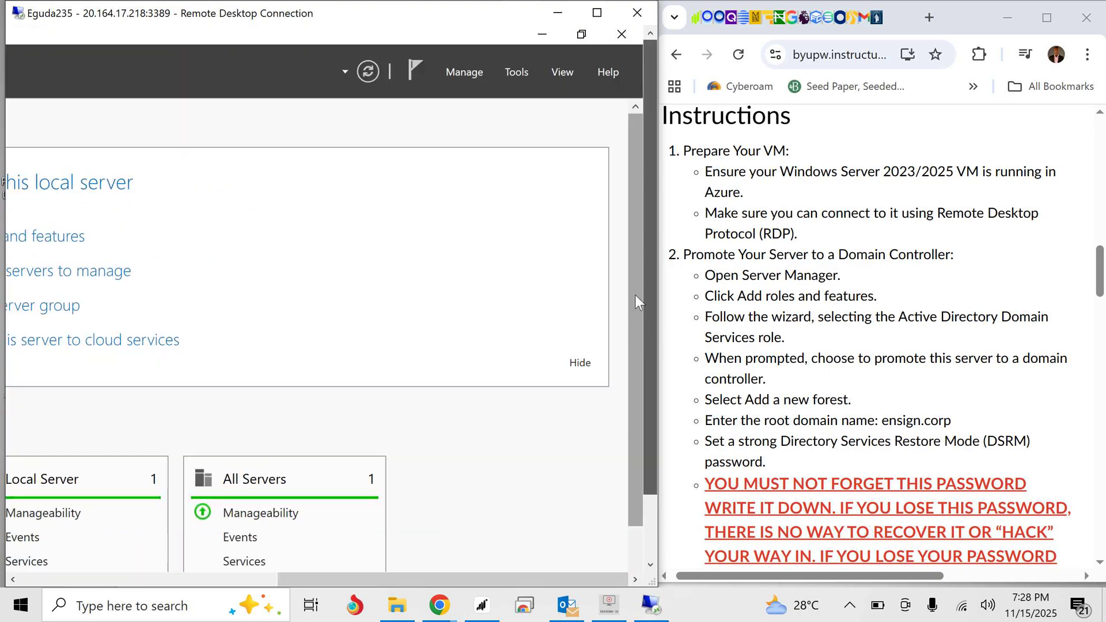
left_click(464, 72)
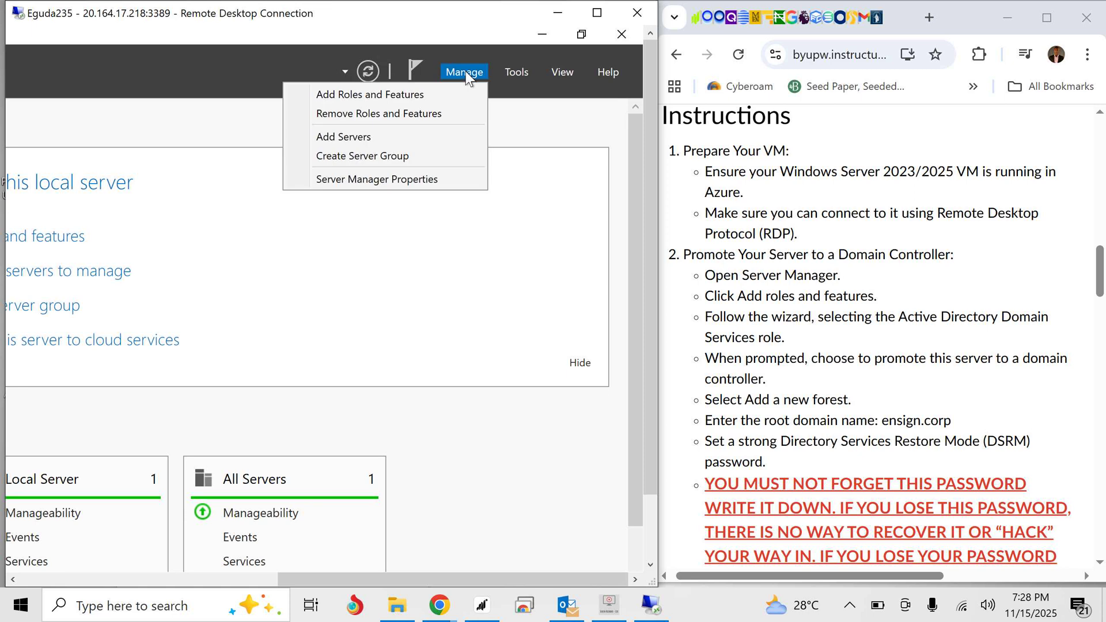
left_click(398, 94)
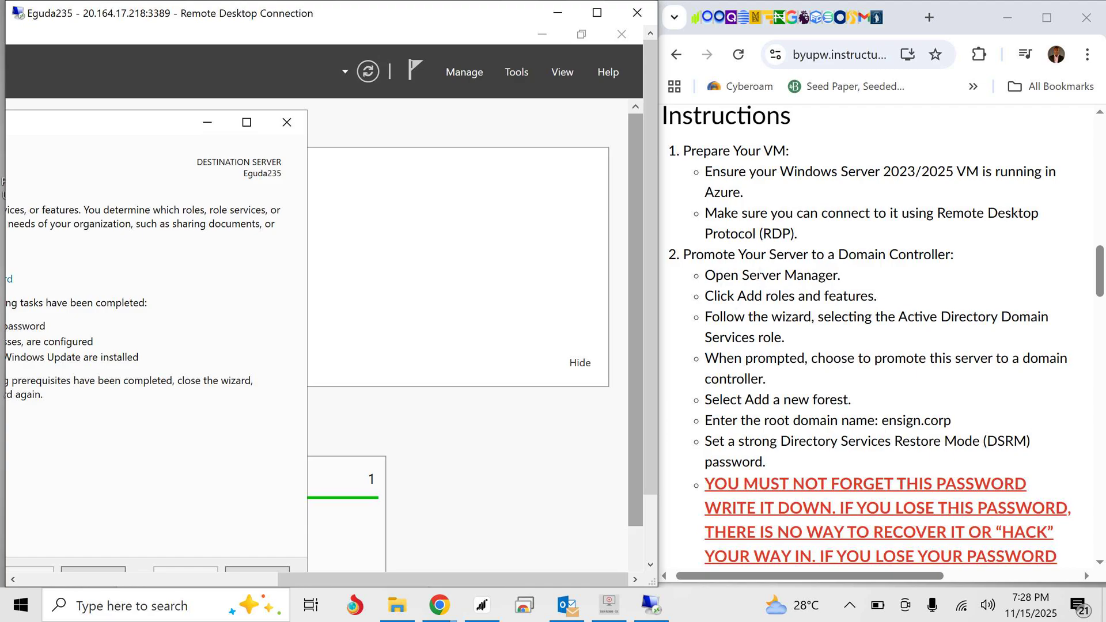
left_click(595, 12)
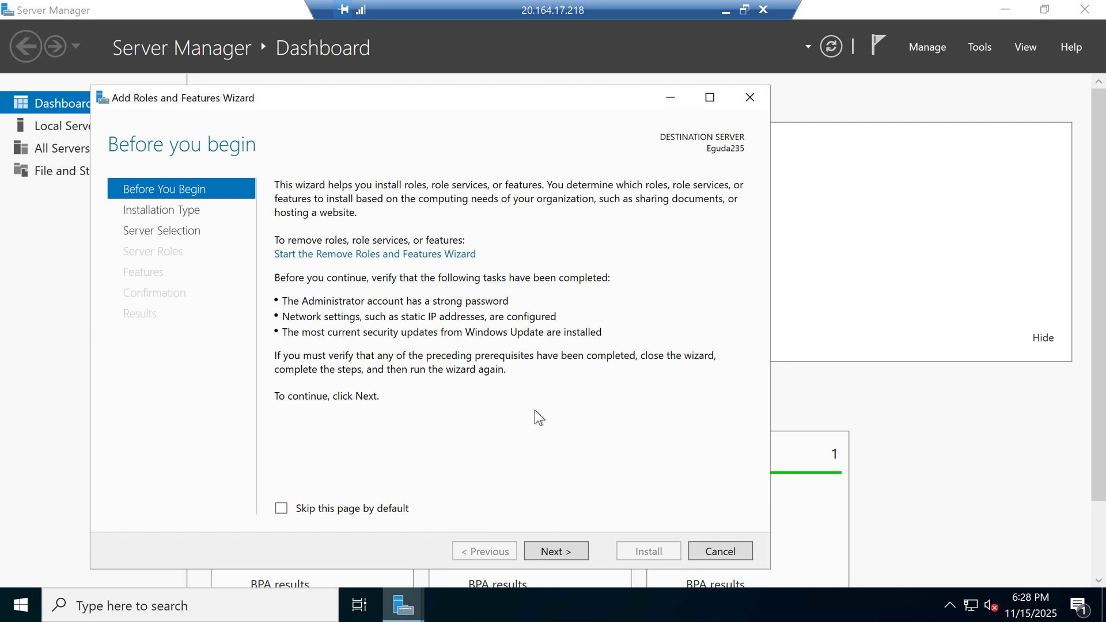
- Choose a role-based or feature-based installation with Eguda235 from the server pool as the destination server
left_click(570, 558)
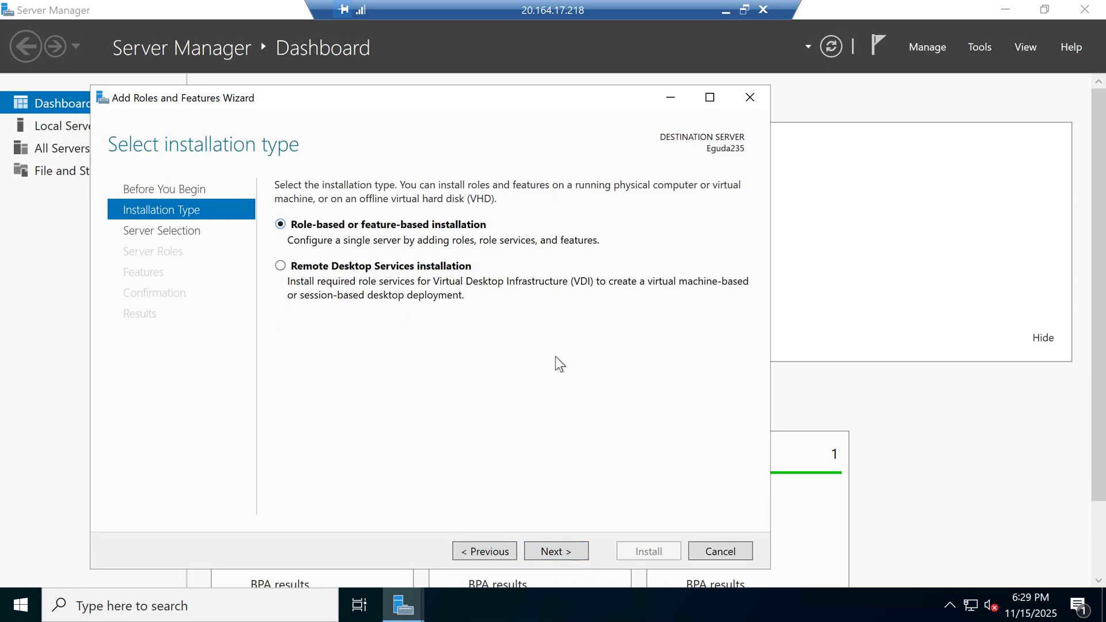
left_click(548, 553)
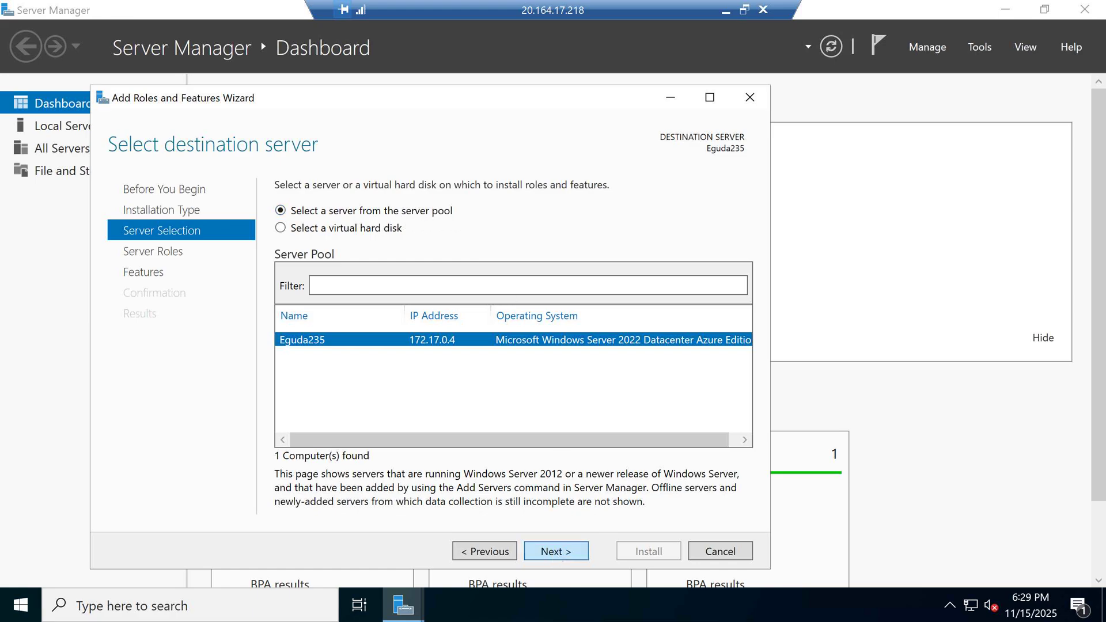
left_click(556, 551)
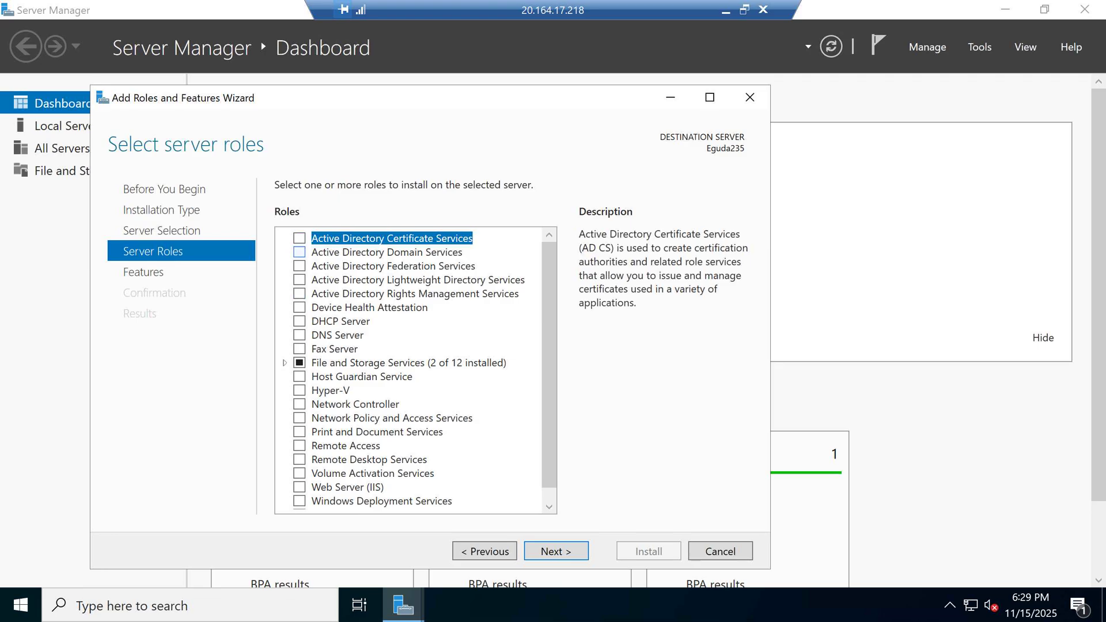
- Add the Active Directory Domain Services role with its required features and management tools, keep the default features, and start the installation
left_click(299, 251)
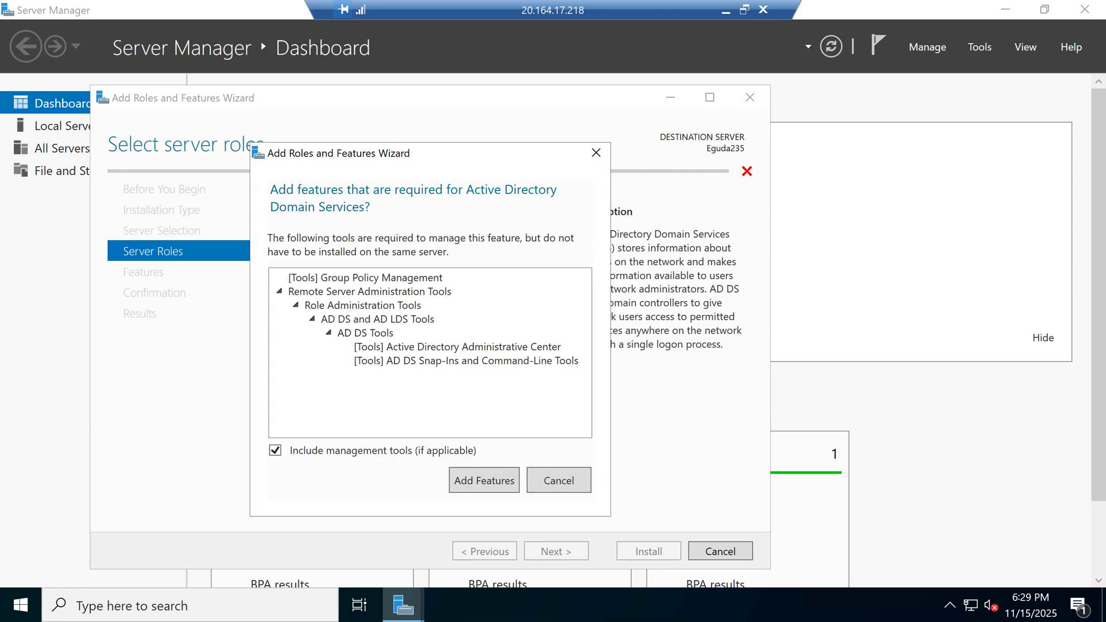
left_click(484, 480)
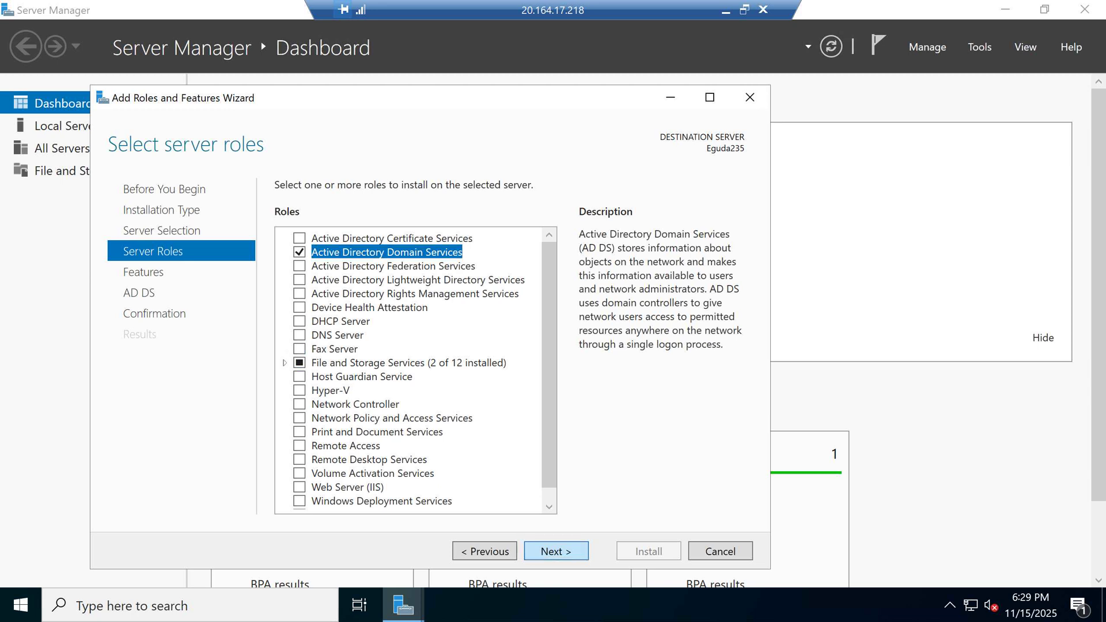
left_click(556, 551)
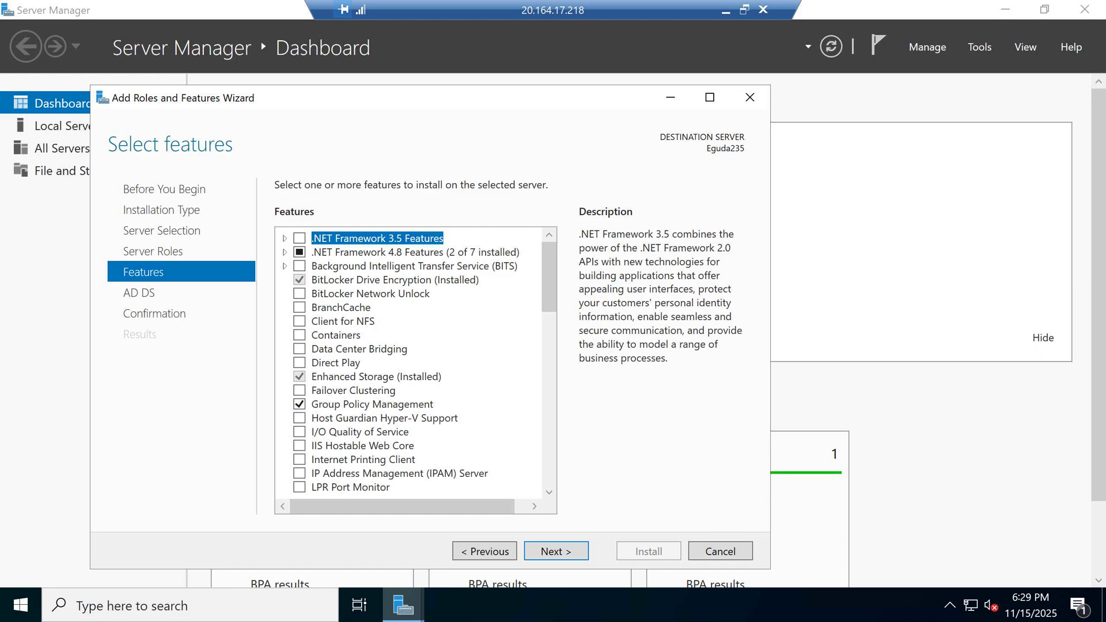
left_click(556, 551)
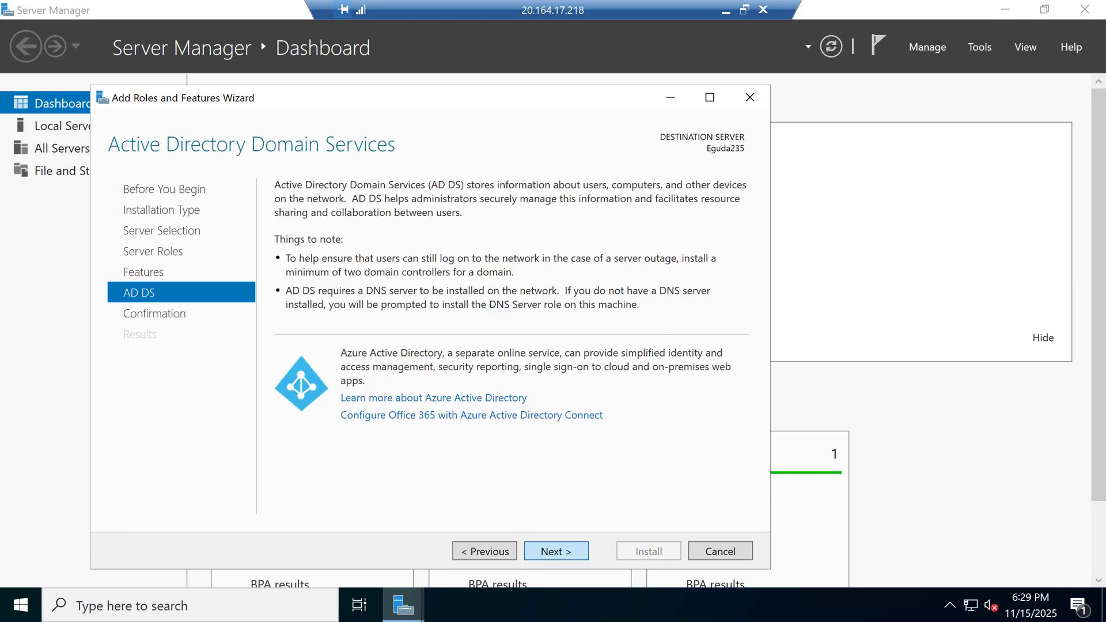
left_click(556, 552)
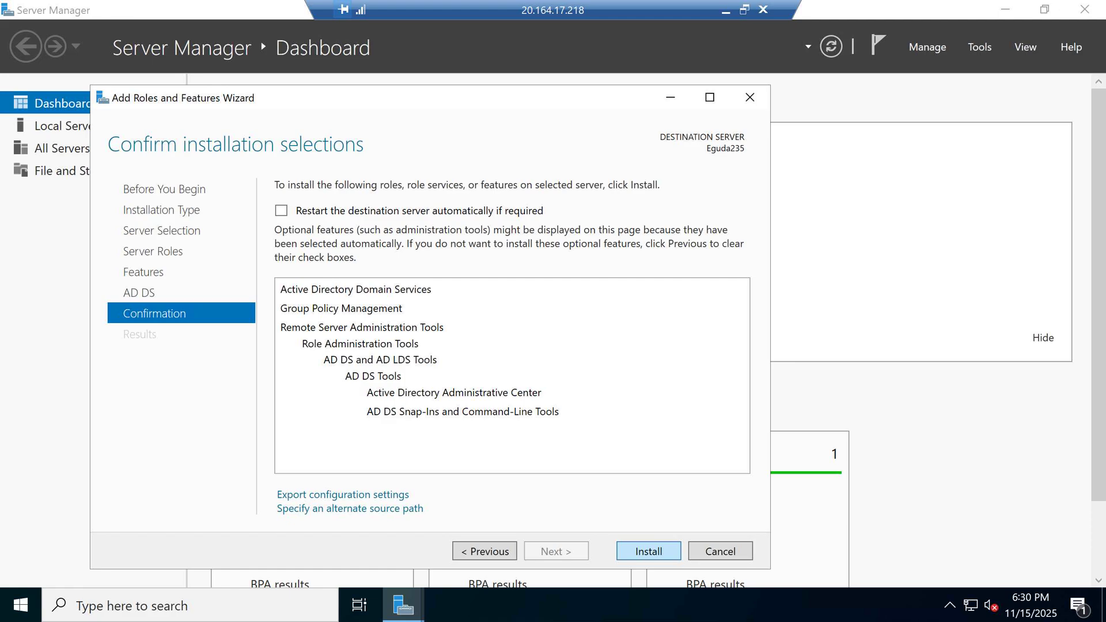
left_click(648, 551)
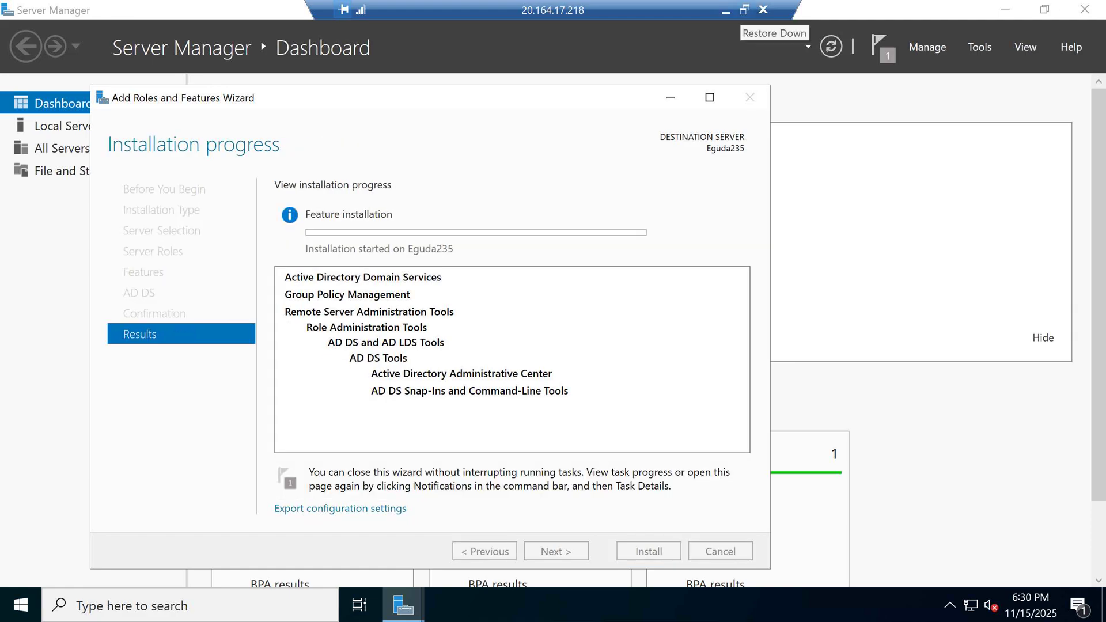
- Return the remote session to a window and extend its height to follow the installation alongside the assignment instructions
left_click(744, 10)
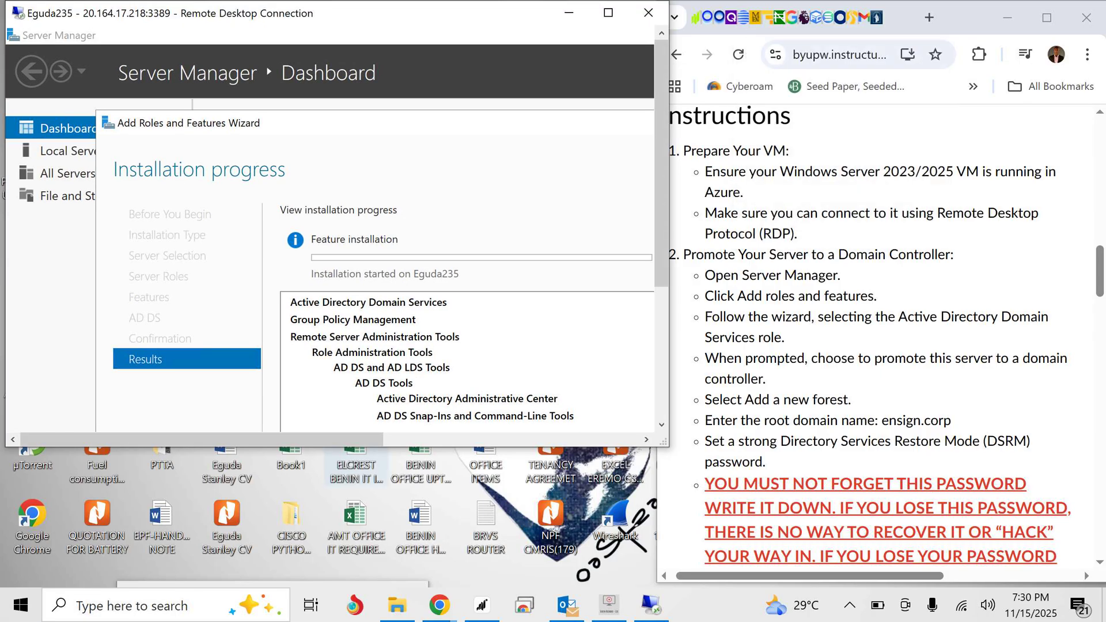
left_click_drag(338, 447, 337, 587)
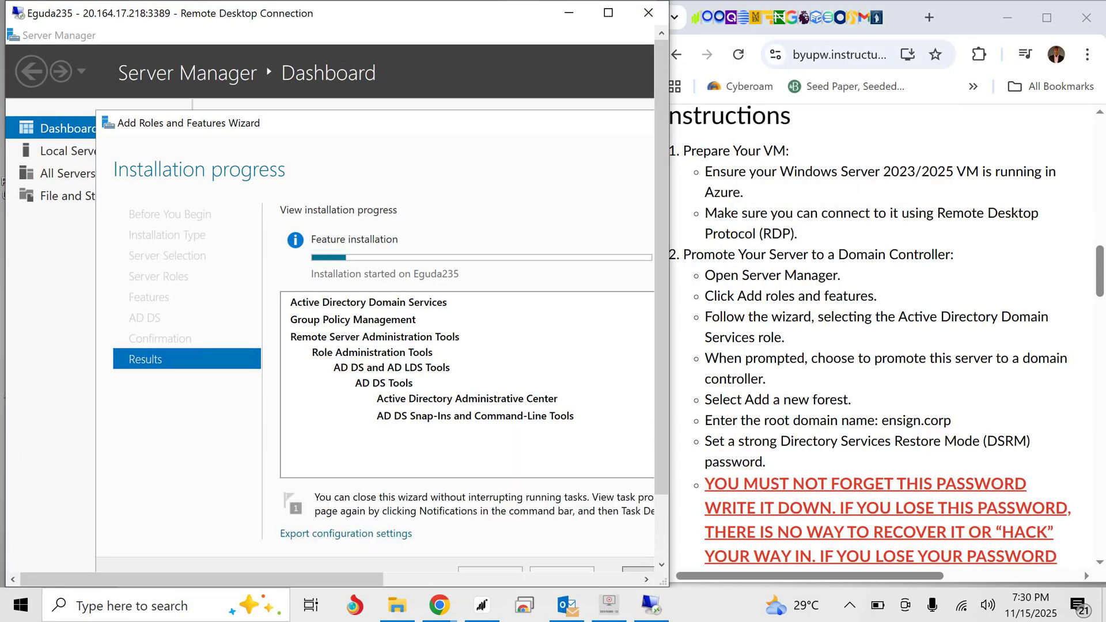
scroll(887, 337, "down", 1)
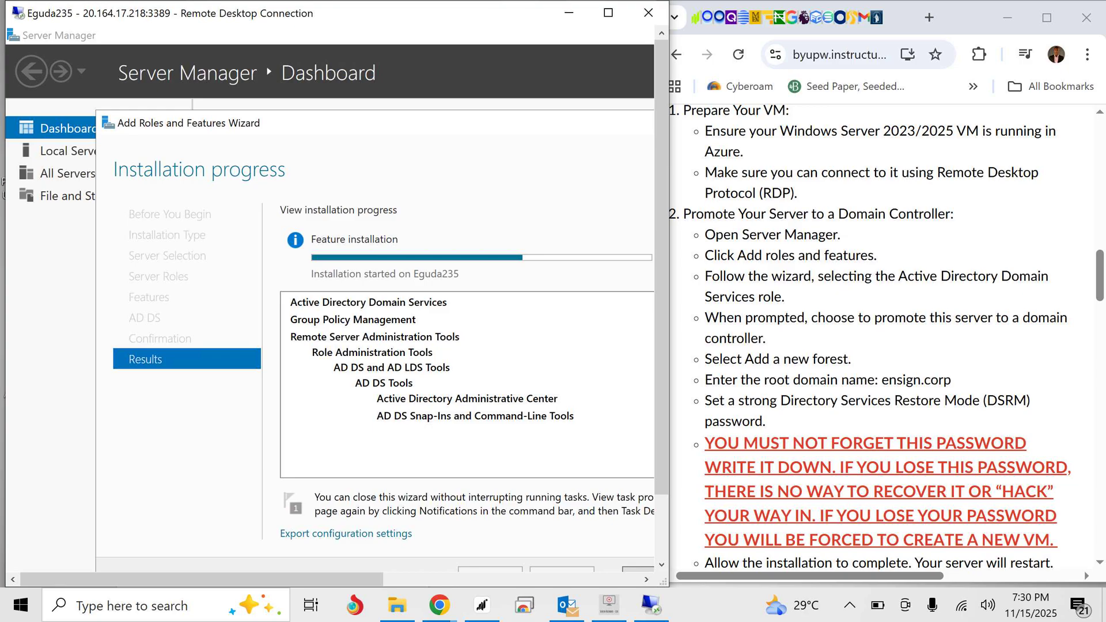
- Close the finished role installation wizard in the full-screen session and start promoting the server to a domain controller from the post-deployment notification
scroll(870, 337, "down", 1)
scroll(887, 338, "down", 2)
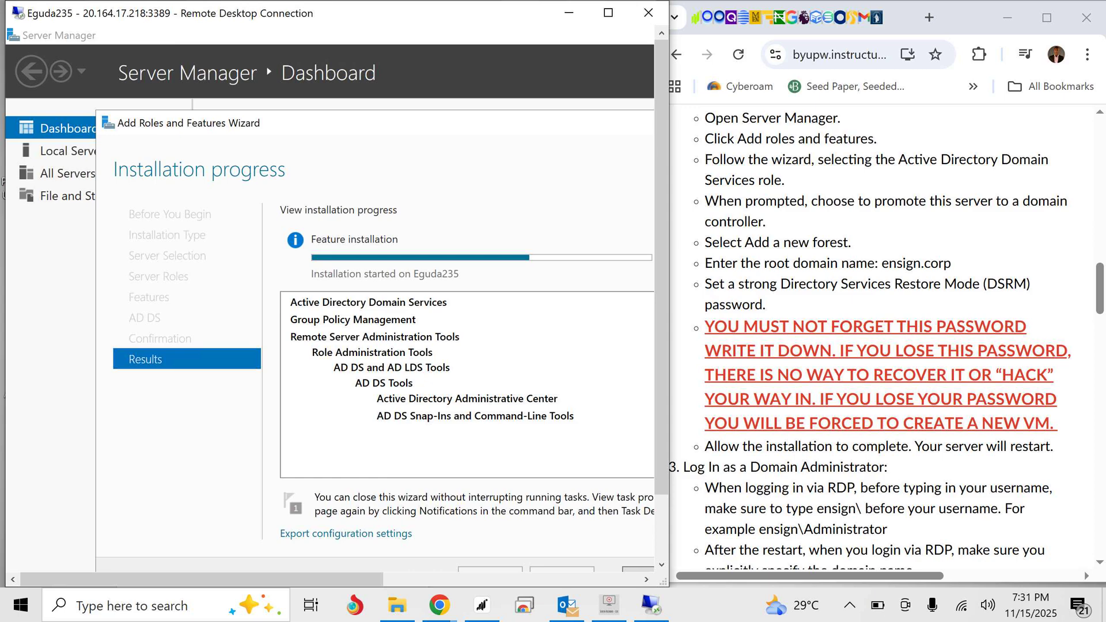
scroll(886, 335, "up", 1)
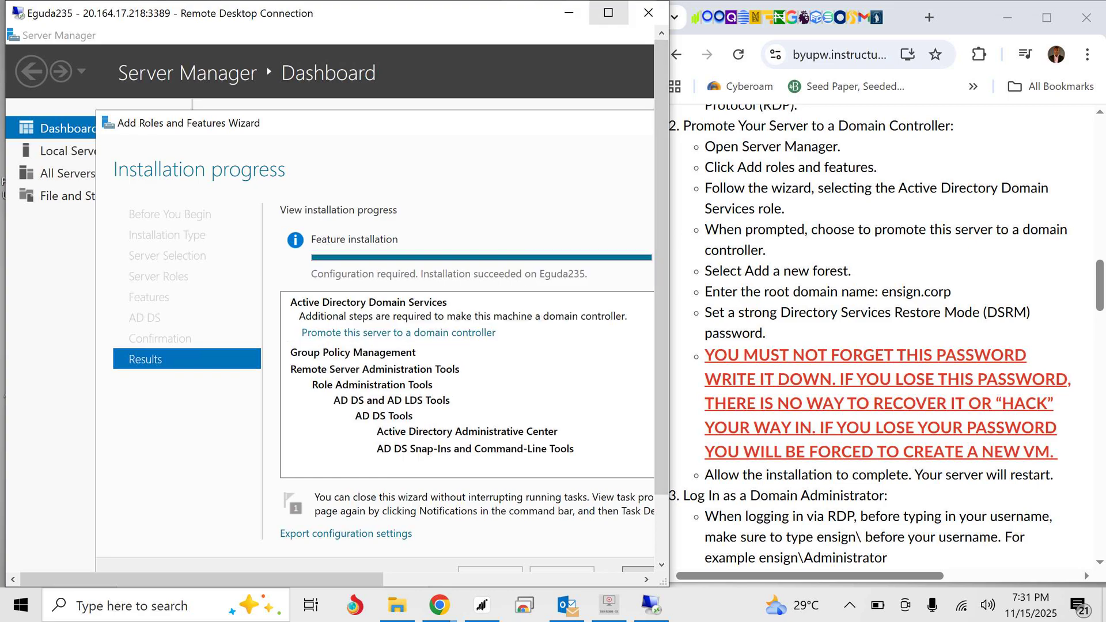
left_click(608, 12)
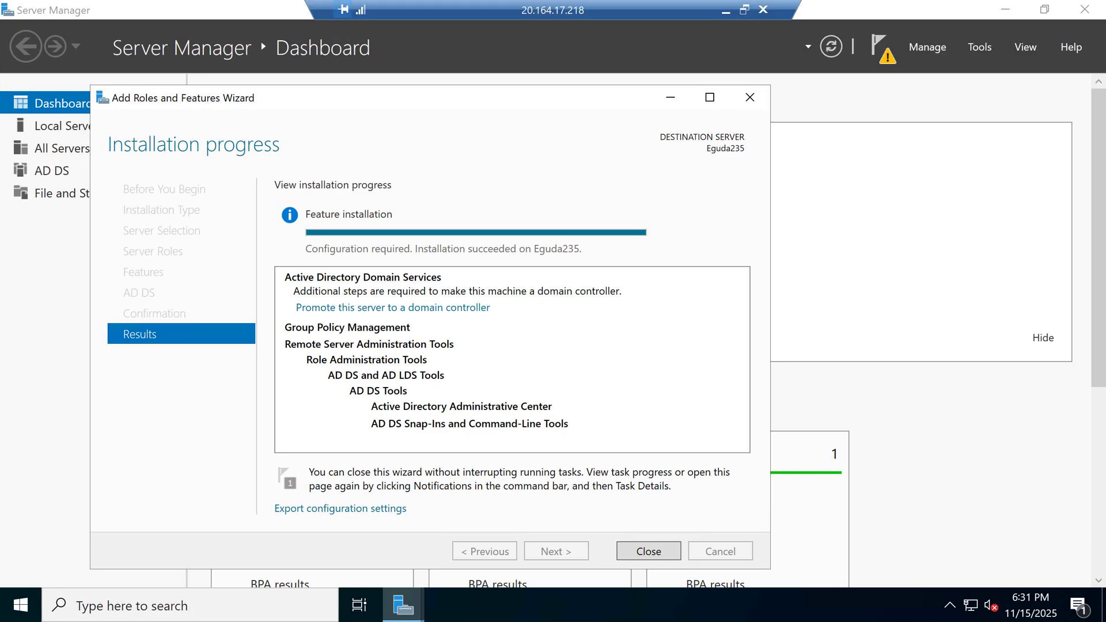
left_click(649, 551)
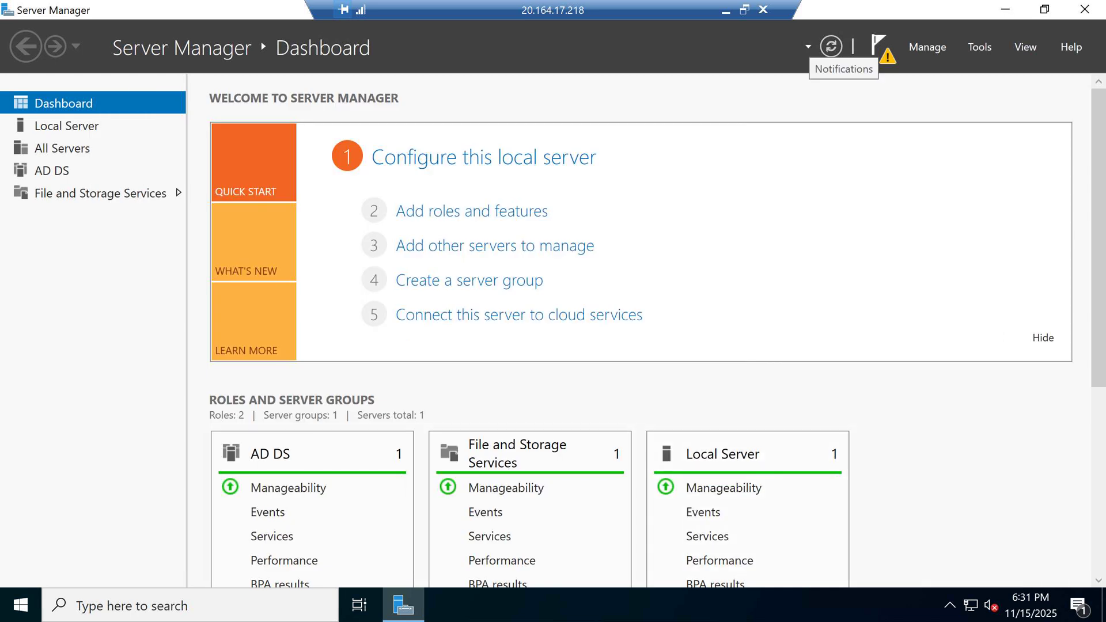
left_click(878, 45)
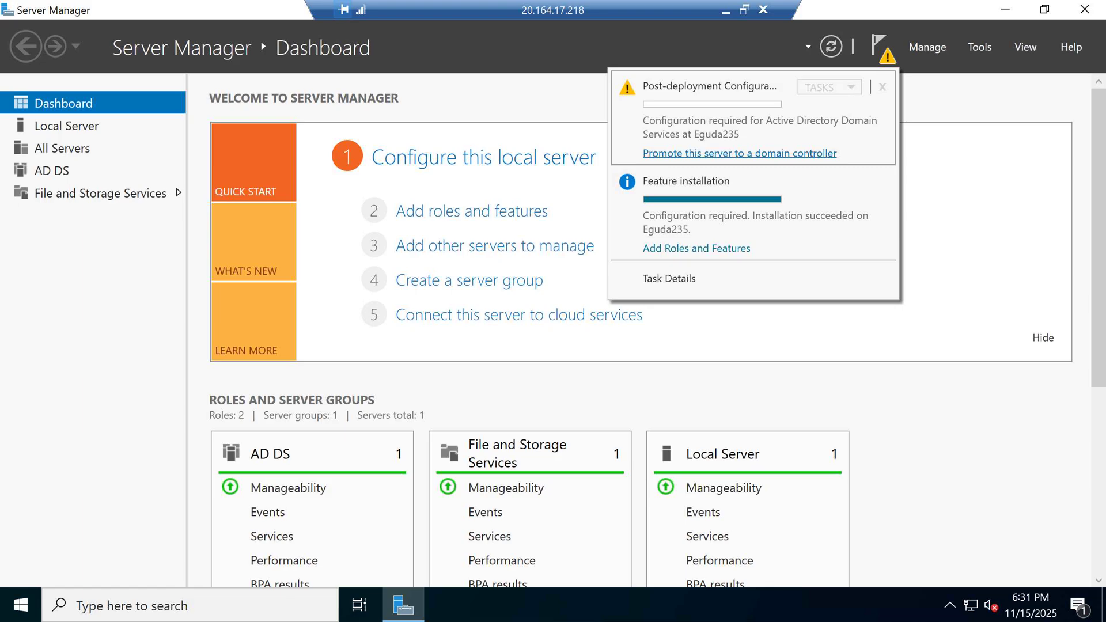
left_click(740, 153)
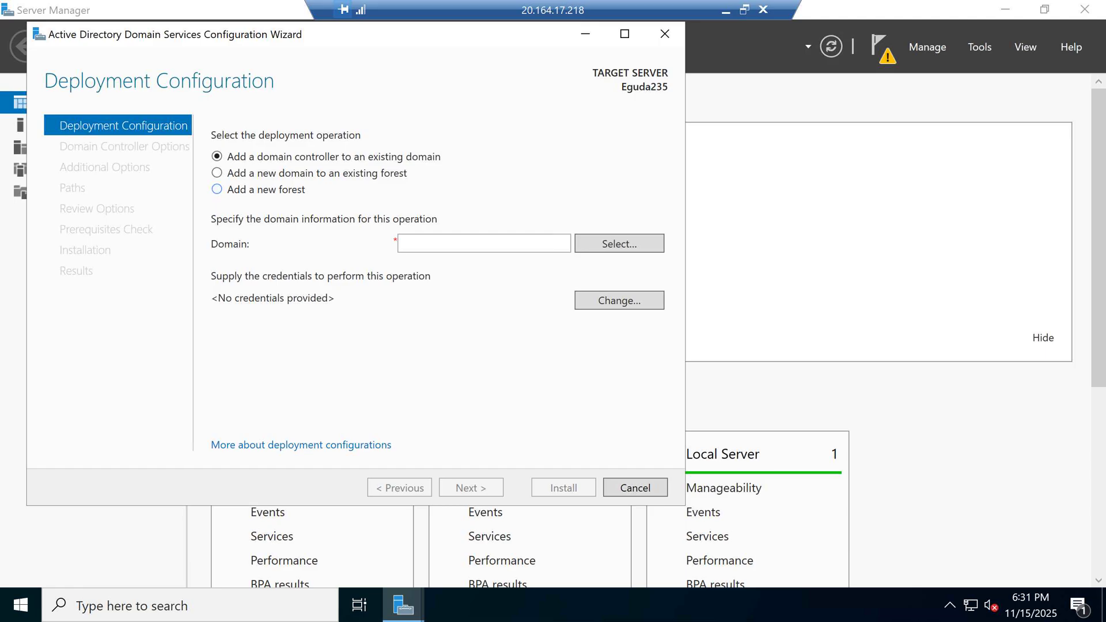
- Choose to add a new forest with the root domain name ensign.corp
left_click(218, 190)
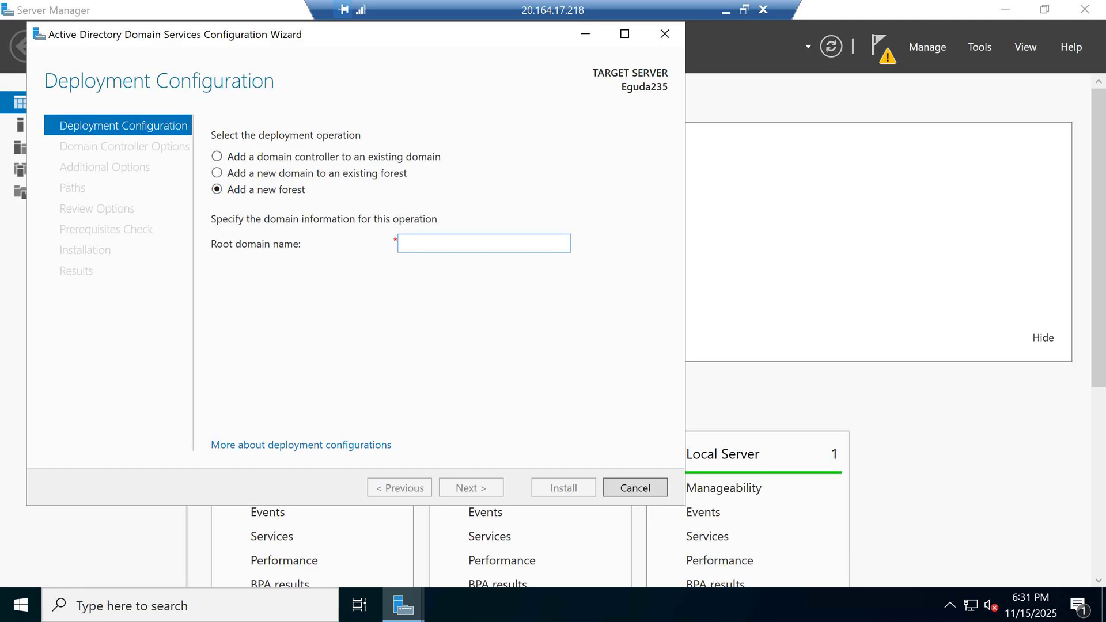
left_click(460, 242)
type("ensig")
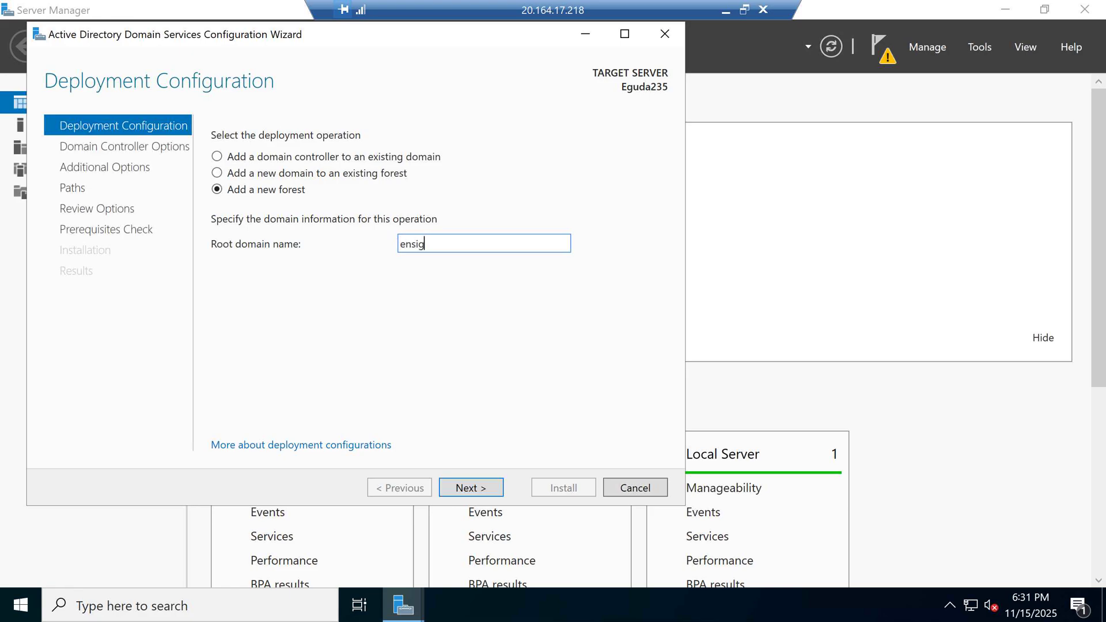
type("n.corp")
- Return the remote session to a window and check the root domain name and DSRM password requirements in the assignment instructions
left_click(744, 10)
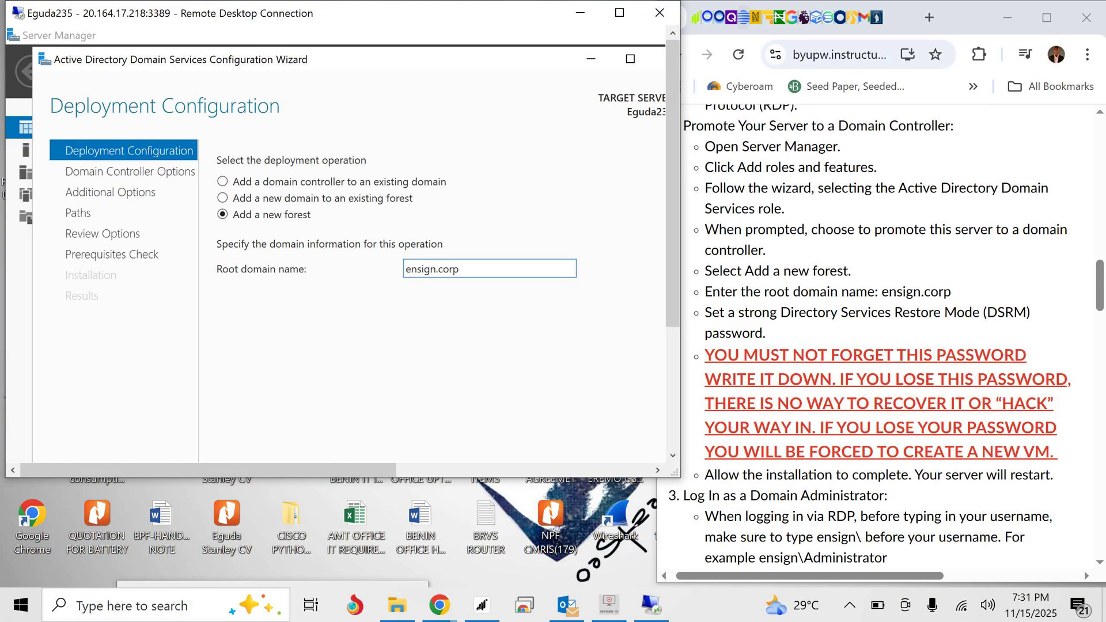
scroll(882, 343, "up", 1)
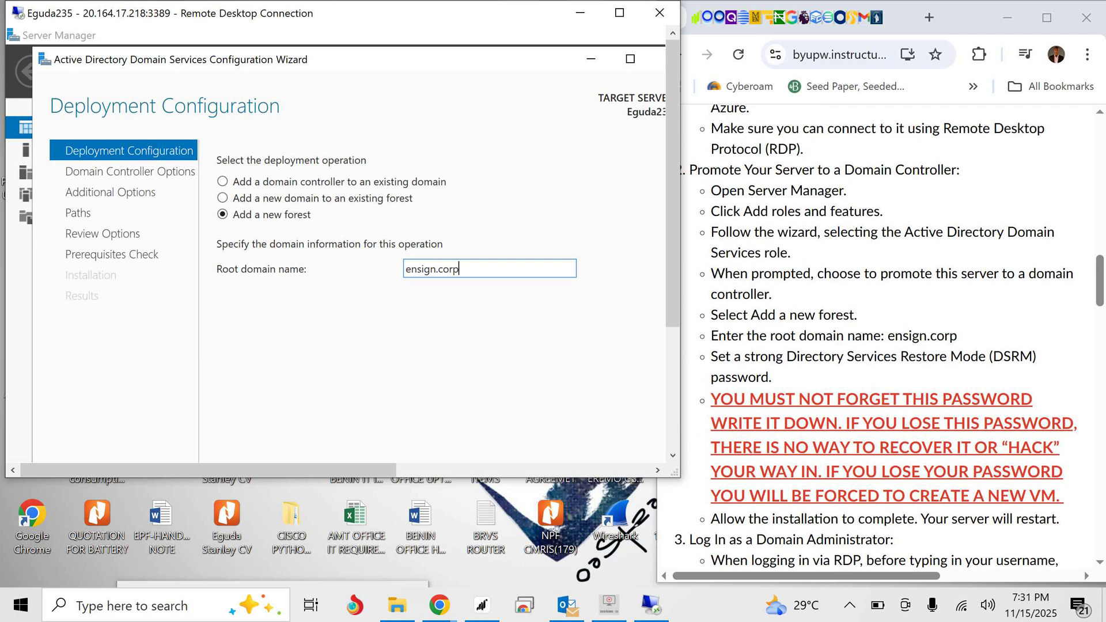
scroll(881, 342, "down", 1)
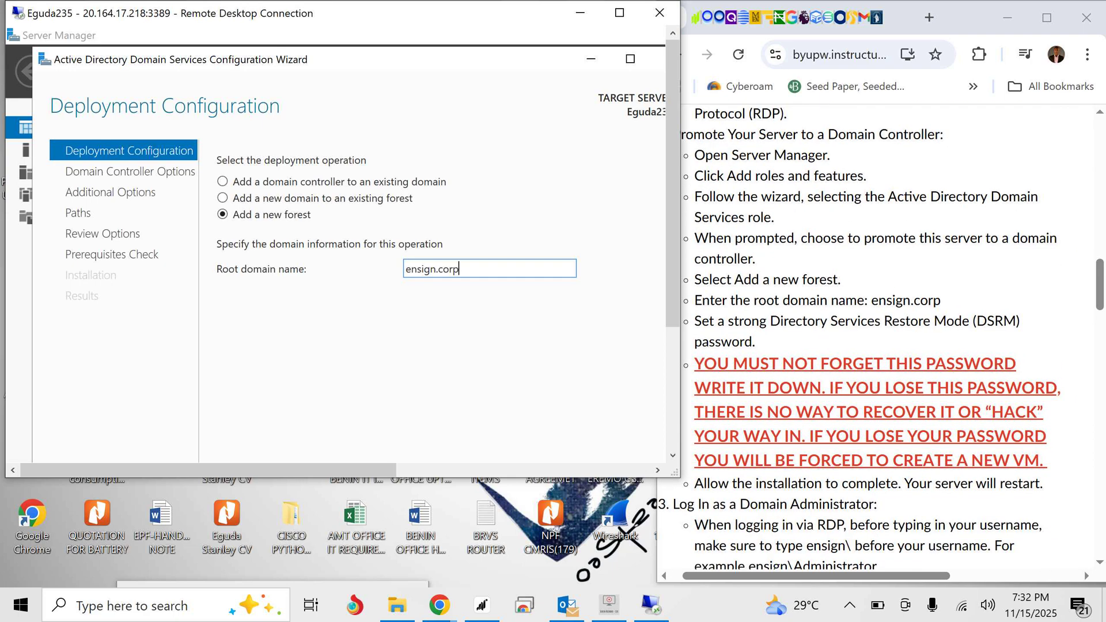
left_click(754, 300)
left_click_drag(753, 300, 941, 301)
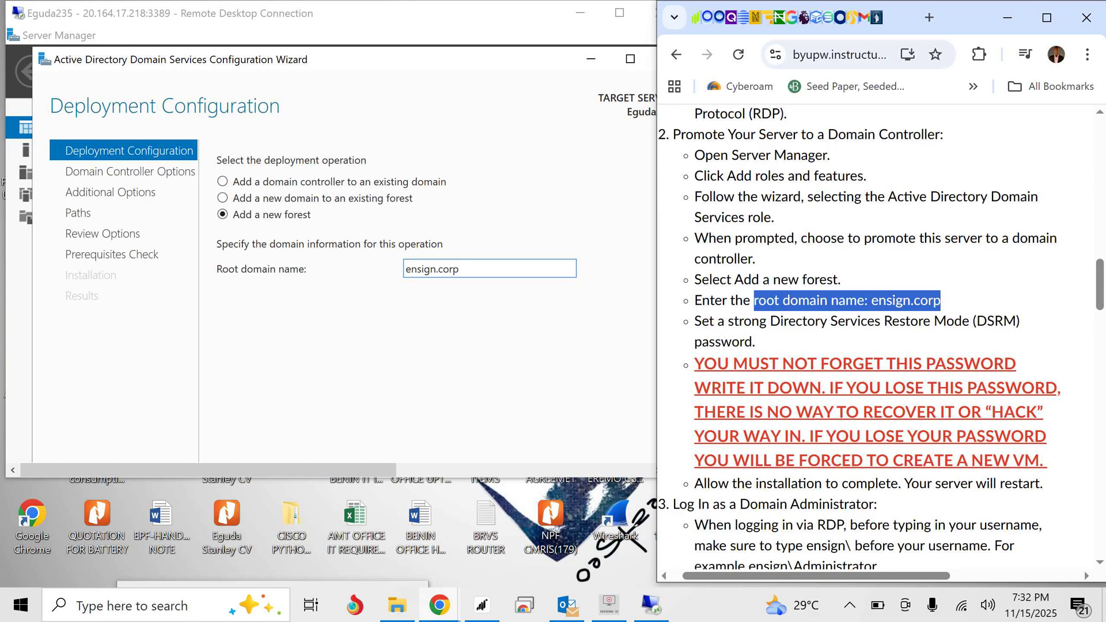
left_click_drag(941, 300, 816, 300)
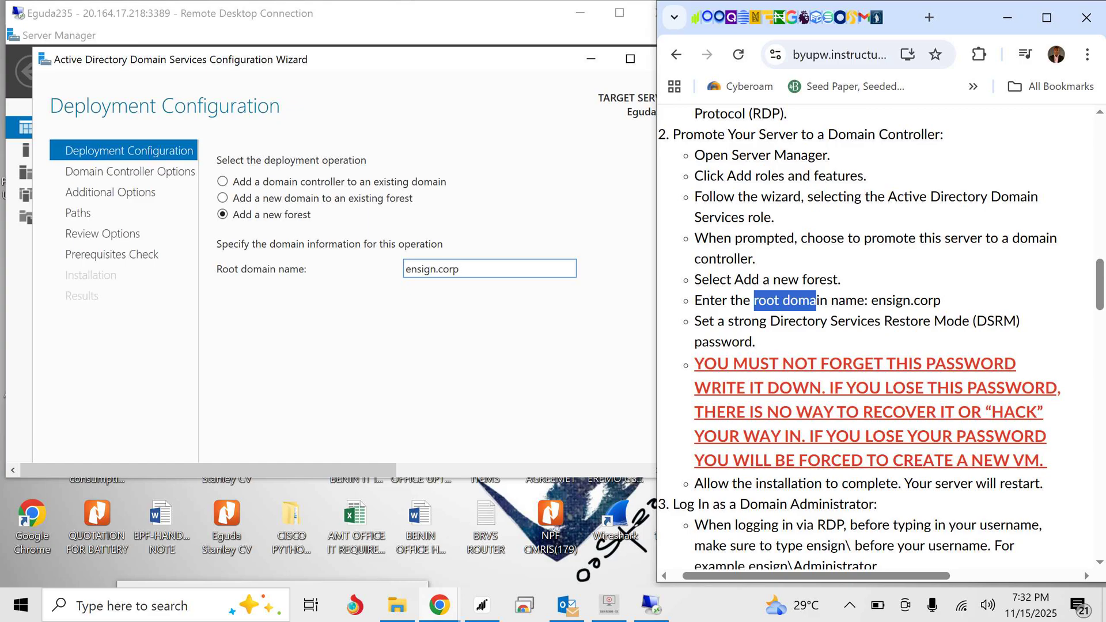
left_click(465, 269)
scroll(870, 337, "down", 2)
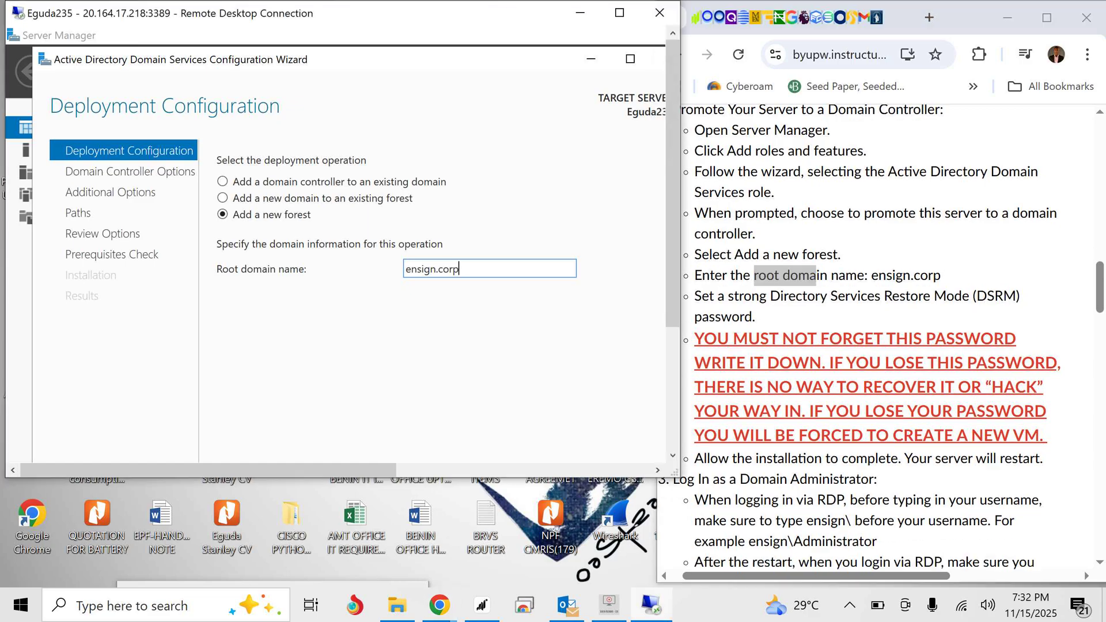
scroll(870, 337, "down", 1)
scroll(870, 337, "left", 1)
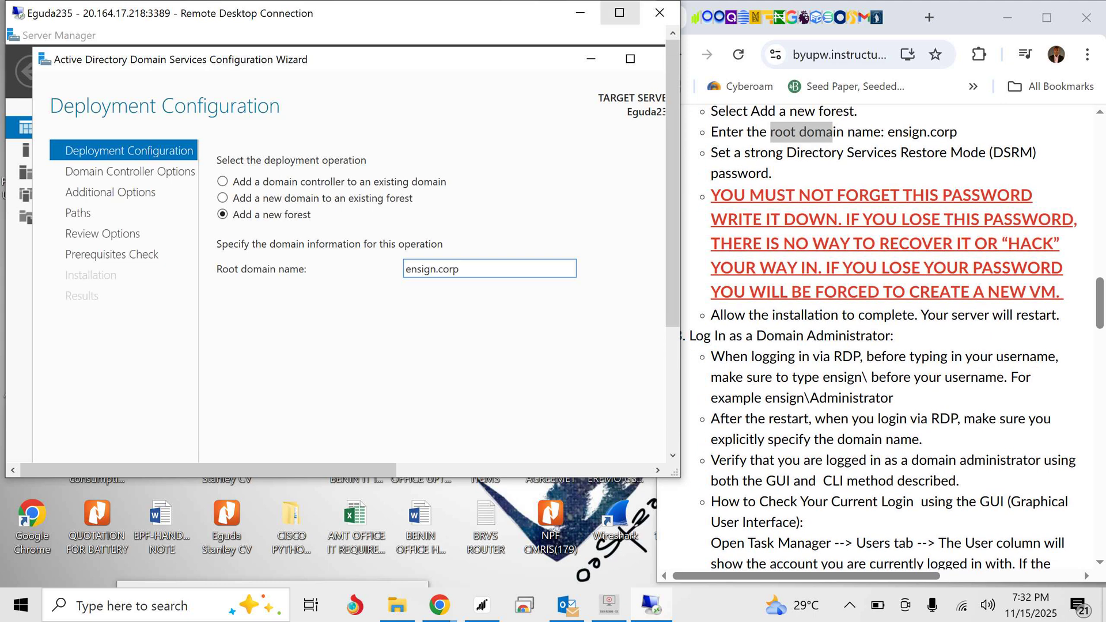
- Accept the forest settings in full screen, then enter and confirm the Directory Services Restore Mode password, keeping the default domain controller options
left_click(619, 13)
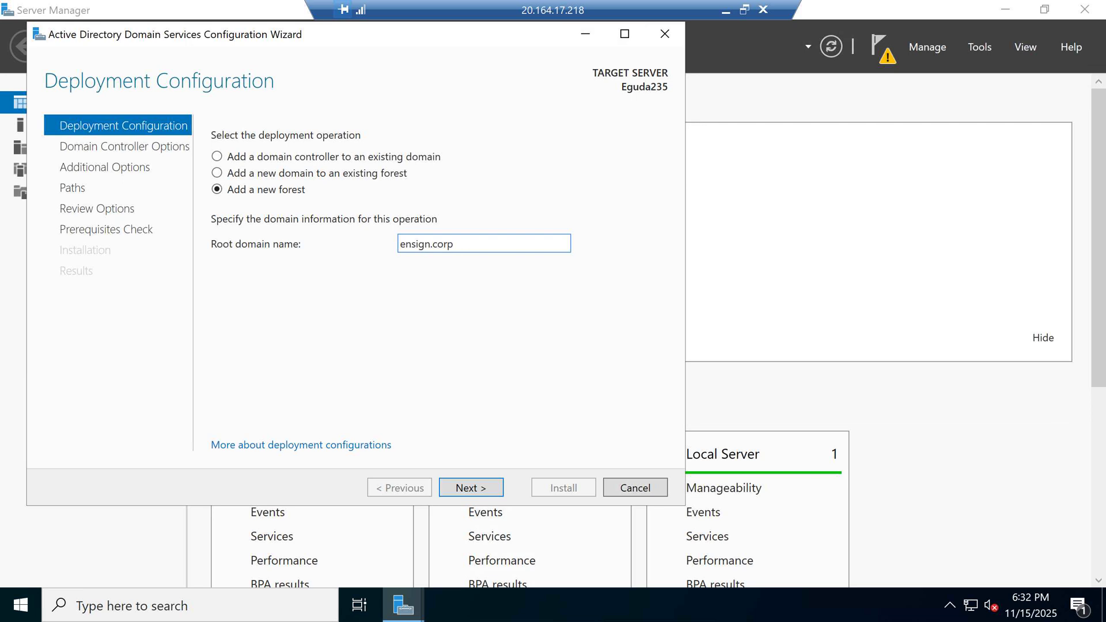
key("Return")
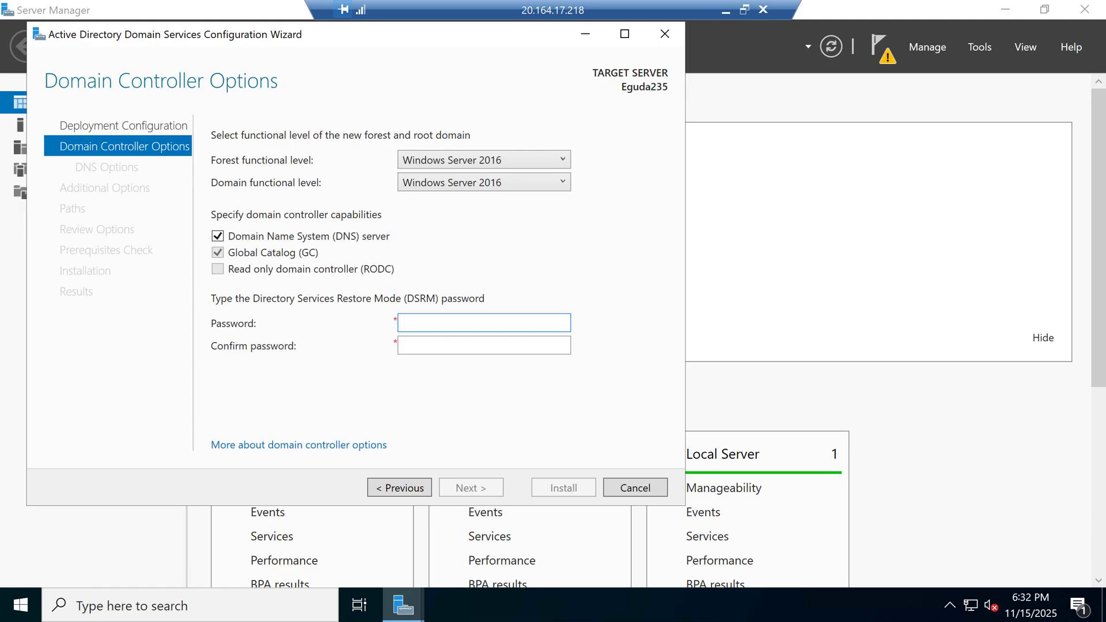
type("••••••••••••")
left_click(438, 345)
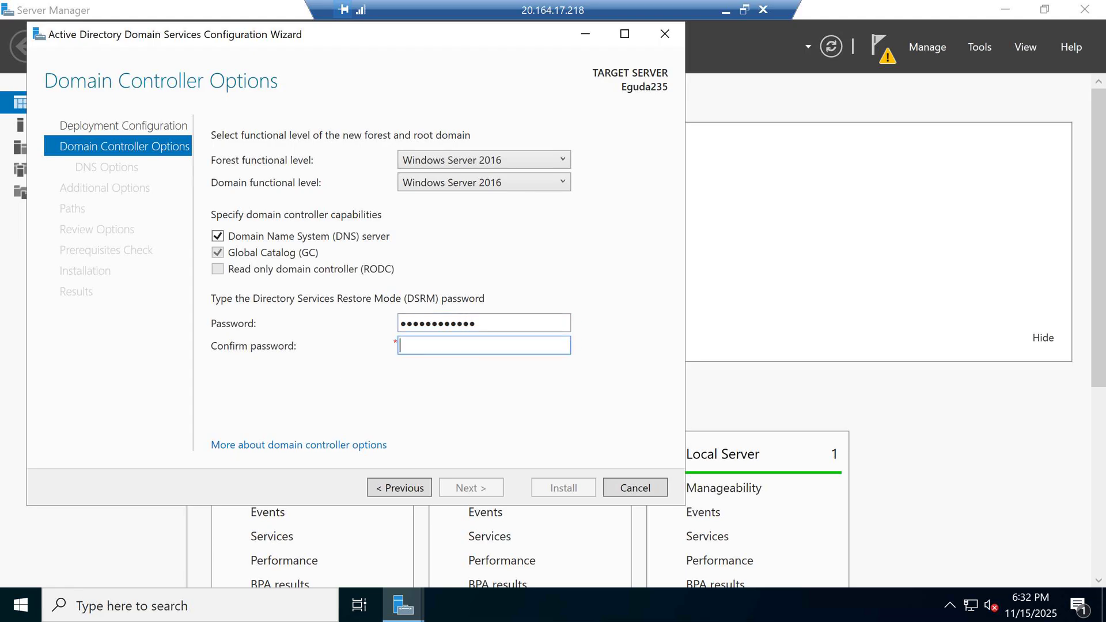
type("••••••••••••")
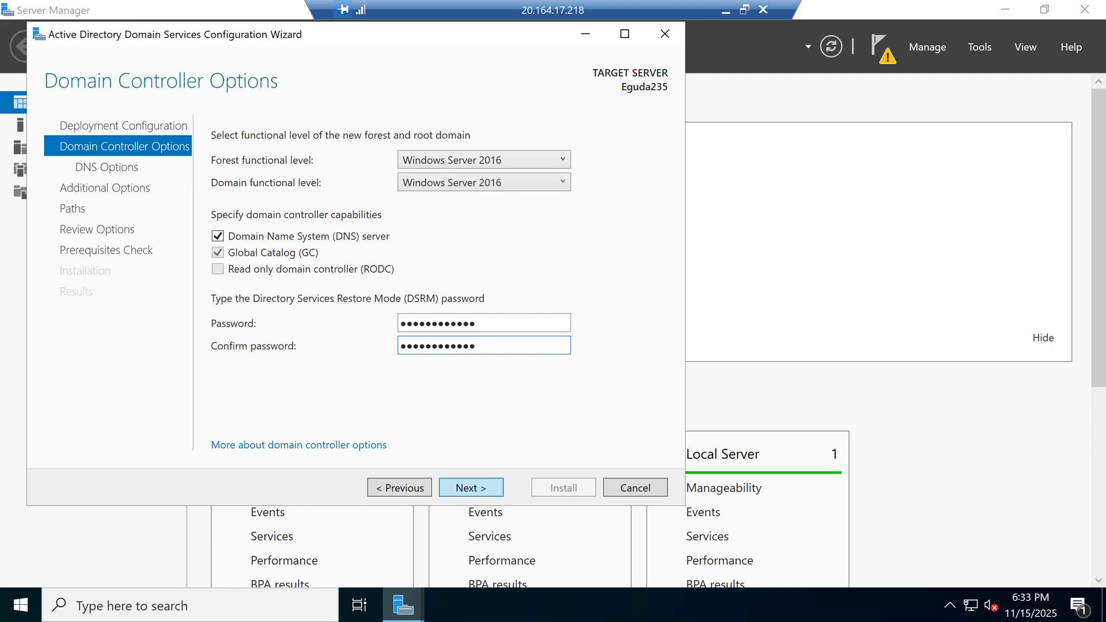
left_click(470, 487)
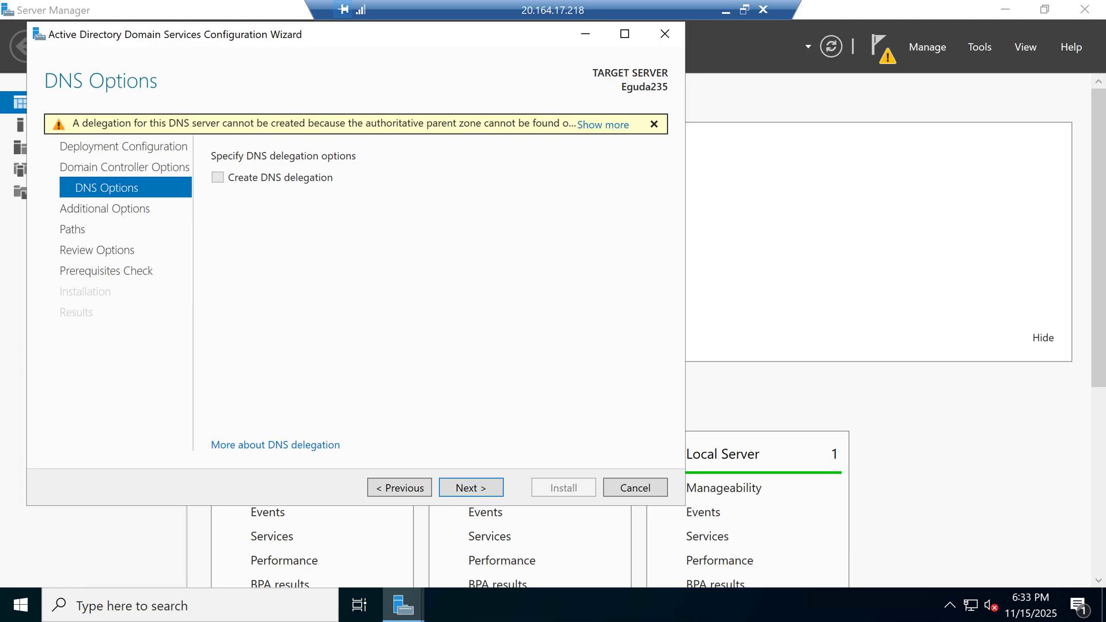
- Keep the default DNS options, the NetBIOS domain name ENSIGN, and the default database, log files and SYSVOL folders
left_click(471, 487)
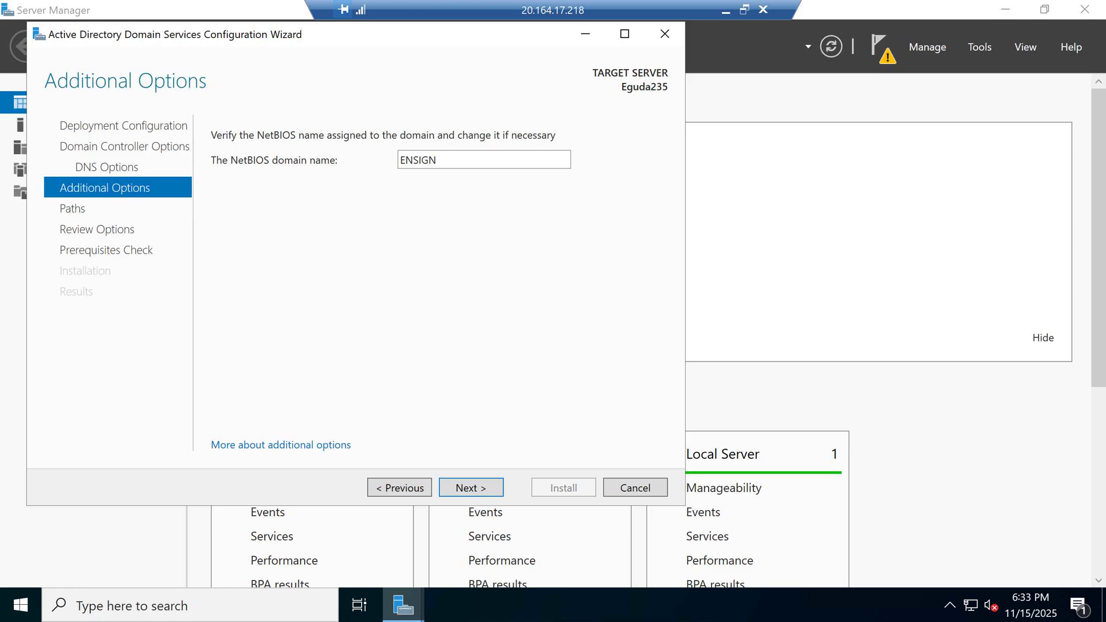
left_click(471, 488)
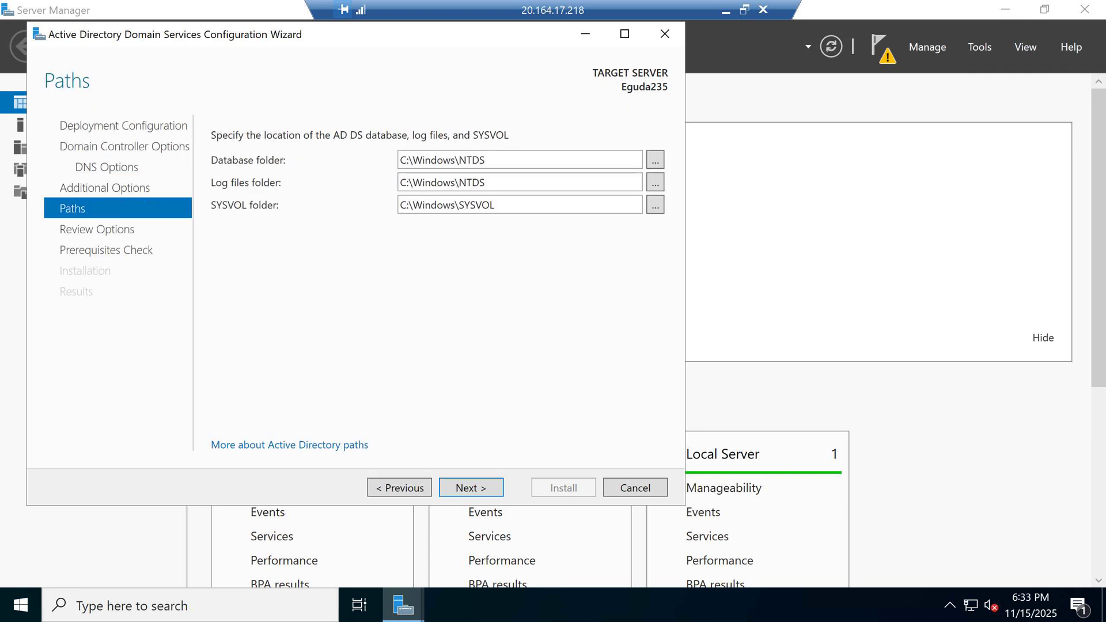
left_click(471, 488)
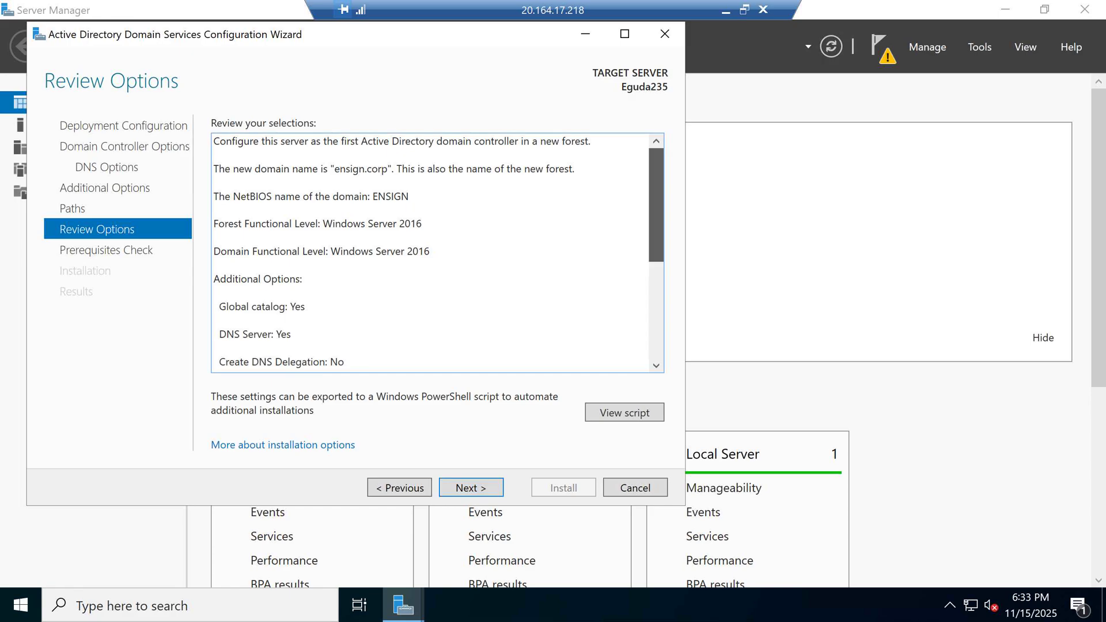
- Review the selected options and the prerequisites check results, and start the domain controller installation
scroll(430, 253, "down", 3)
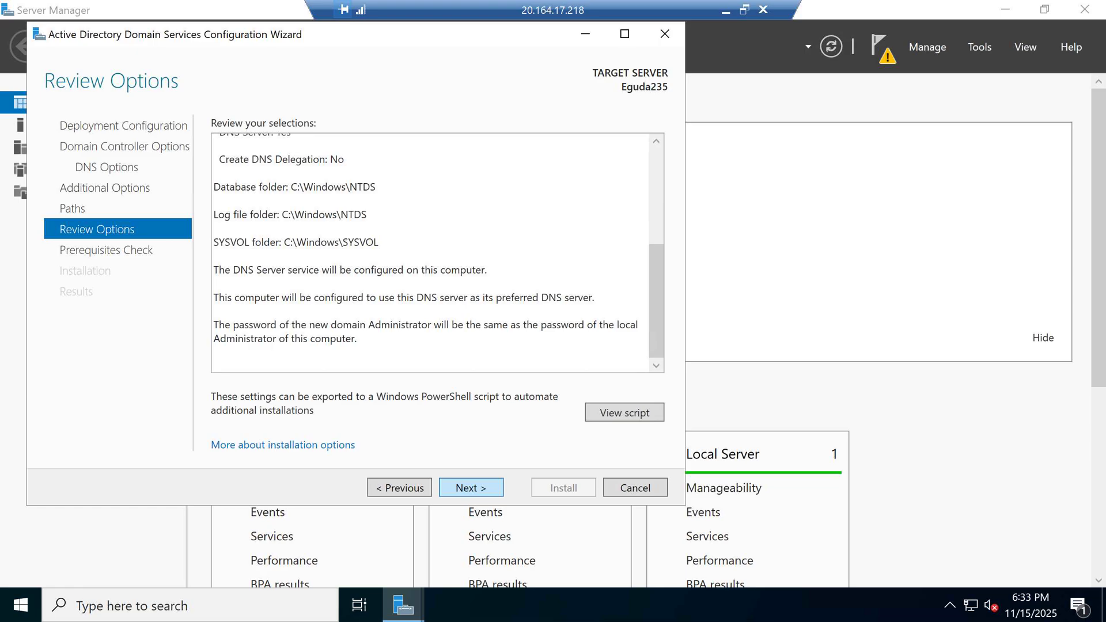
left_click(471, 487)
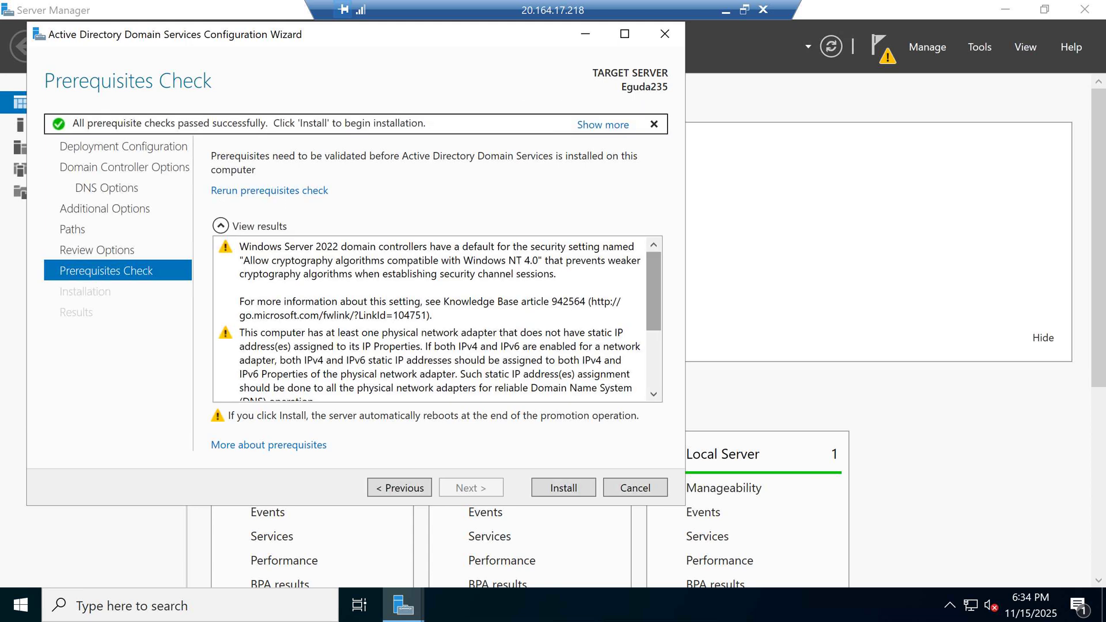
scroll(440, 319, "down", 4)
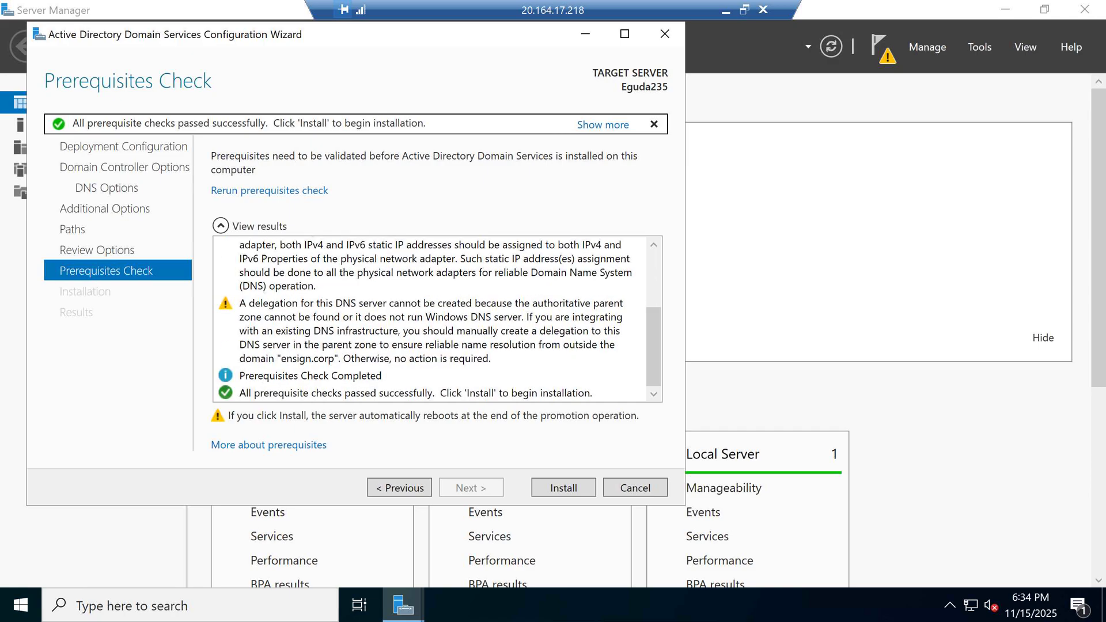
left_click(563, 487)
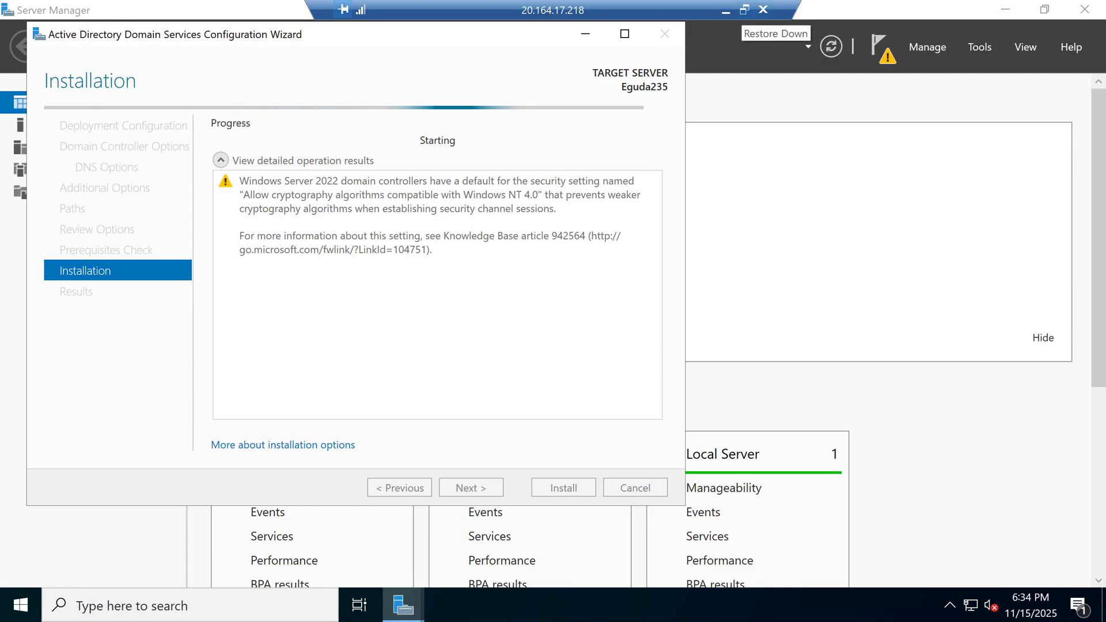
- Show the remote session in a taller window beside the assignment instructions to follow the domain controller promotion
left_click(744, 10)
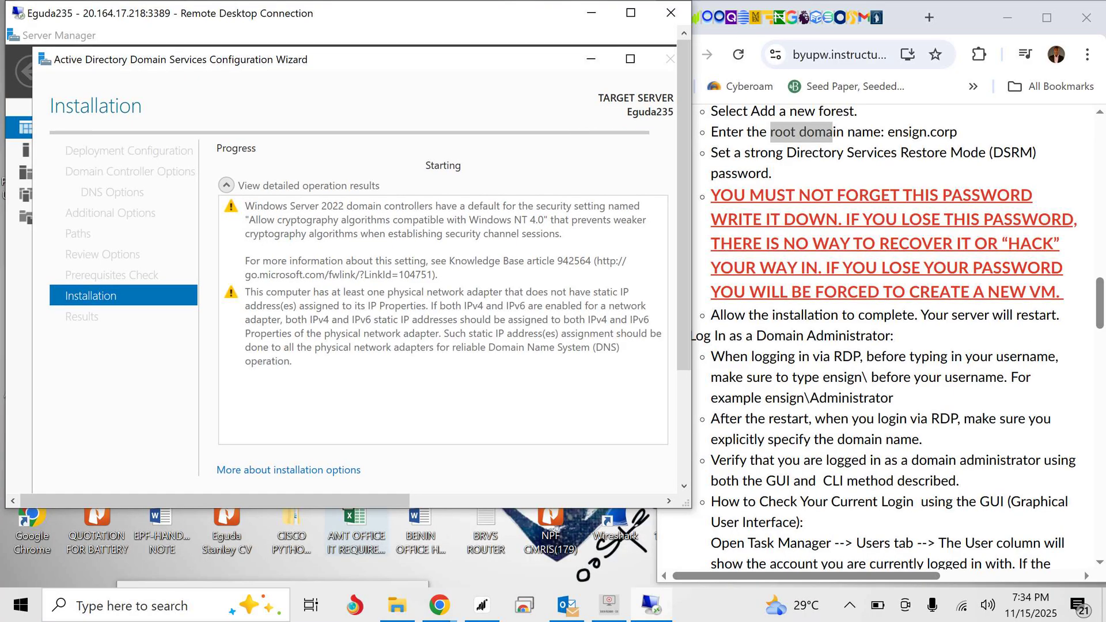
left_click_drag(369, 508, 369, 587)
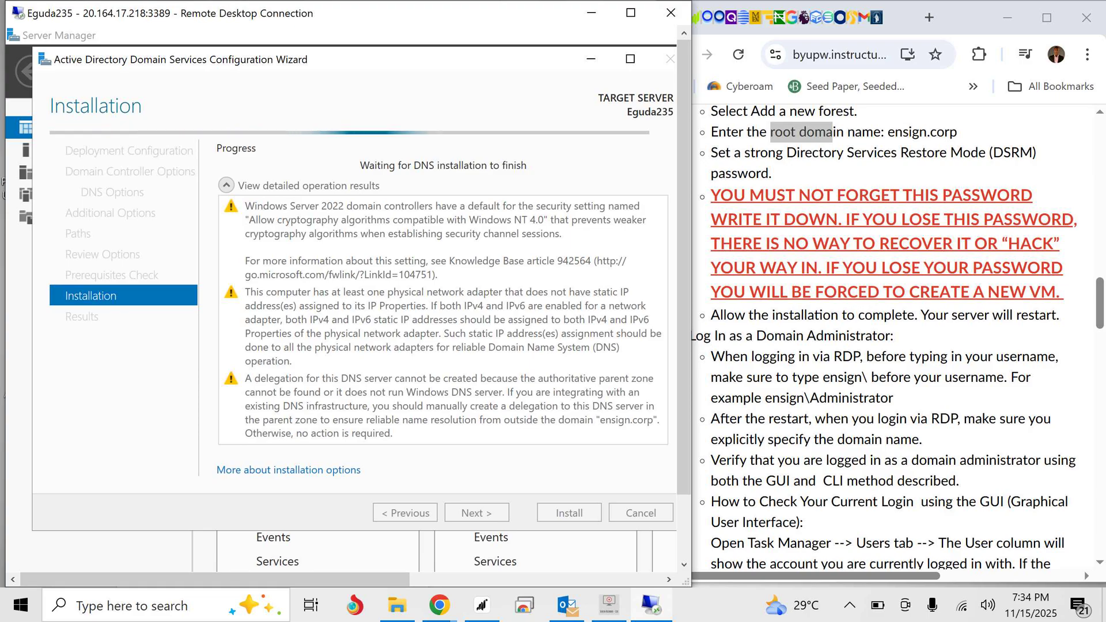
scroll(893, 334, "down", 1)
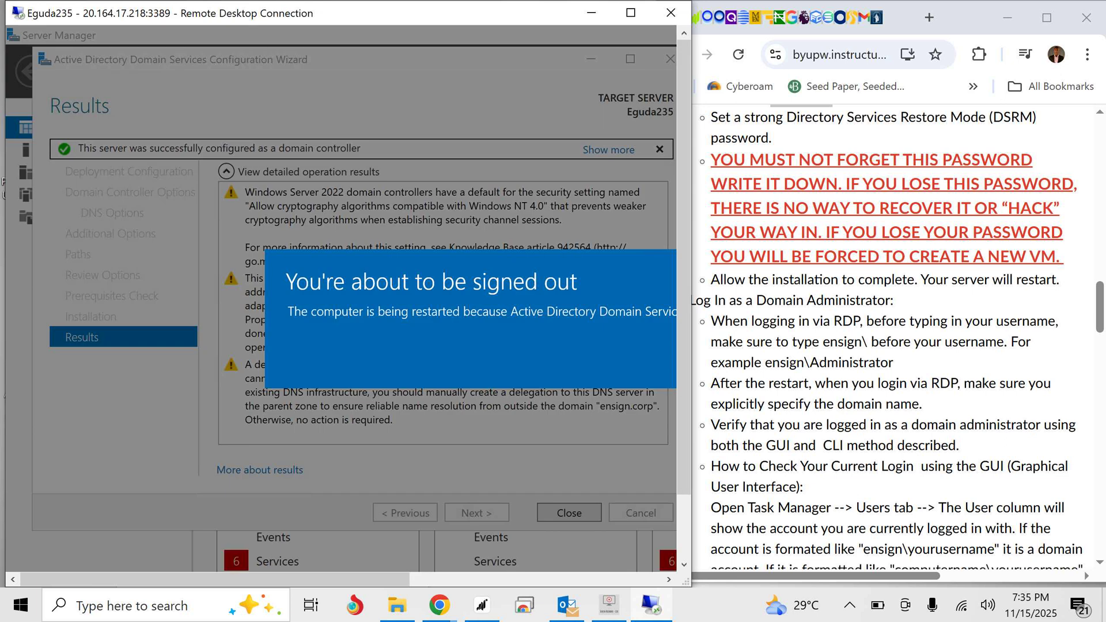
- Dismiss the sign-out notice and close the Active Directory Domain Services Configuration Wizard
left_click_drag(214, 579, 356, 579)
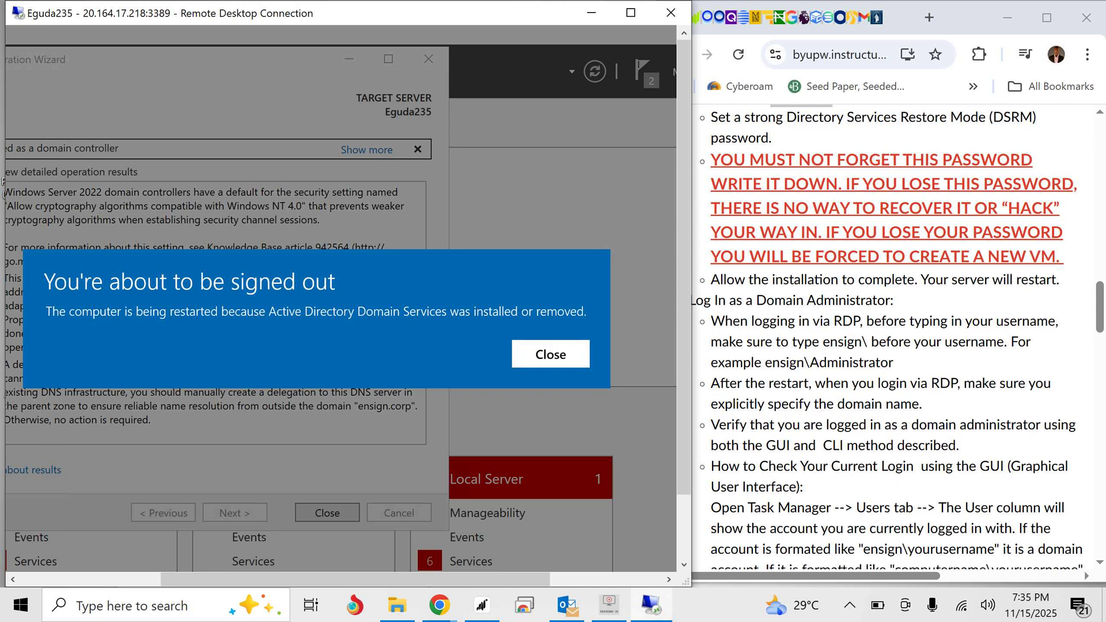
left_click(551, 355)
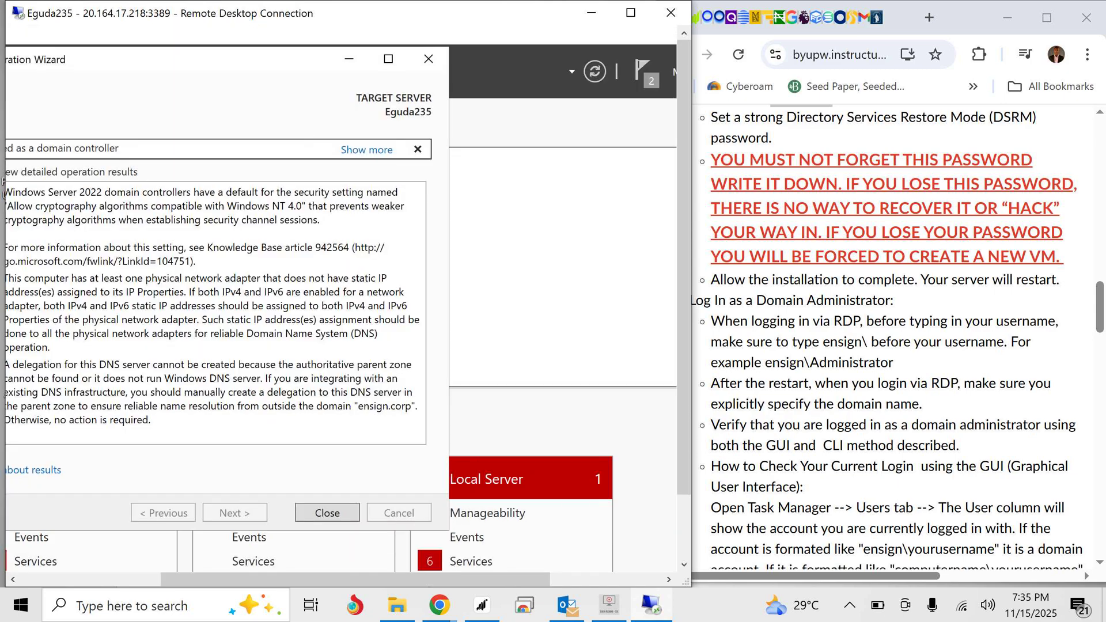
left_click(328, 513)
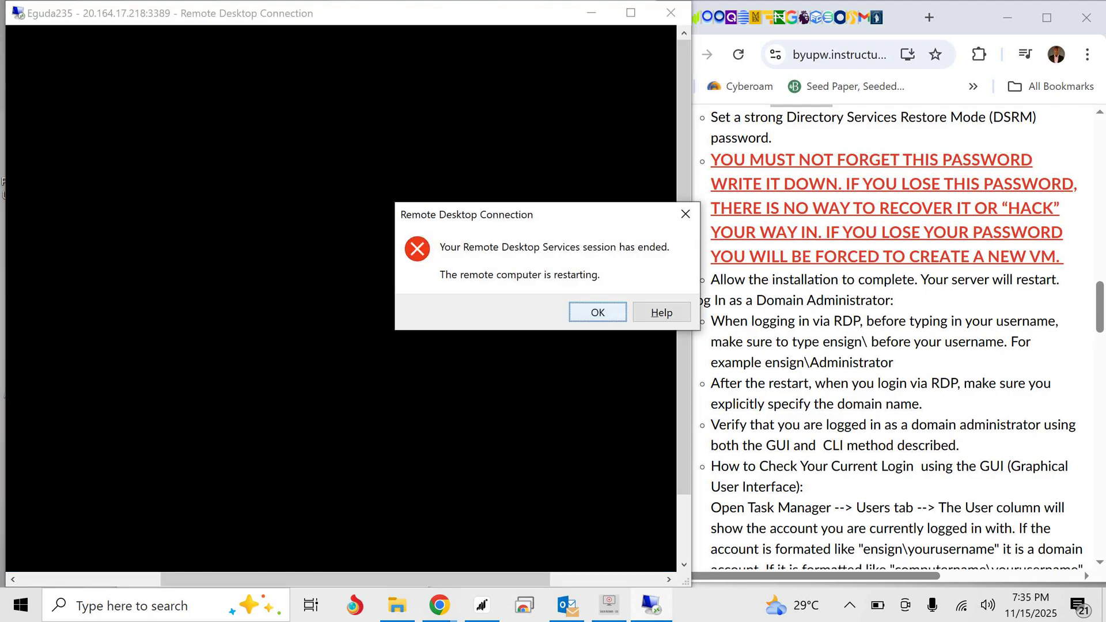
- Dismiss the session-ended notice, reopen the Eguda235 remote connection, and choose a different account with the user name ensign\greatseo
left_click(597, 312)
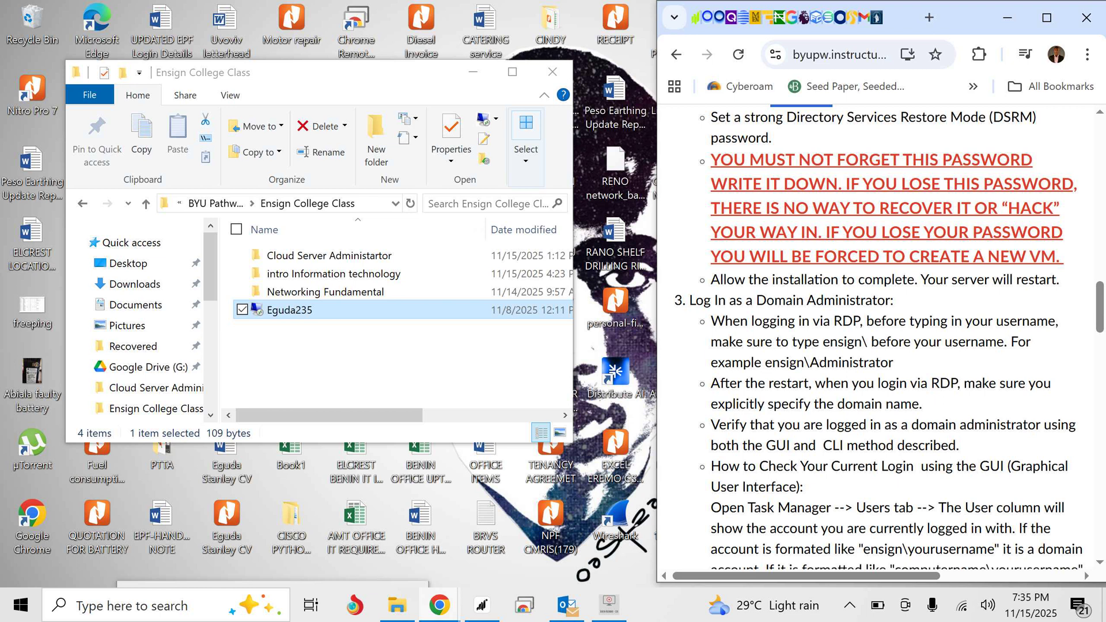
double_click(289, 310)
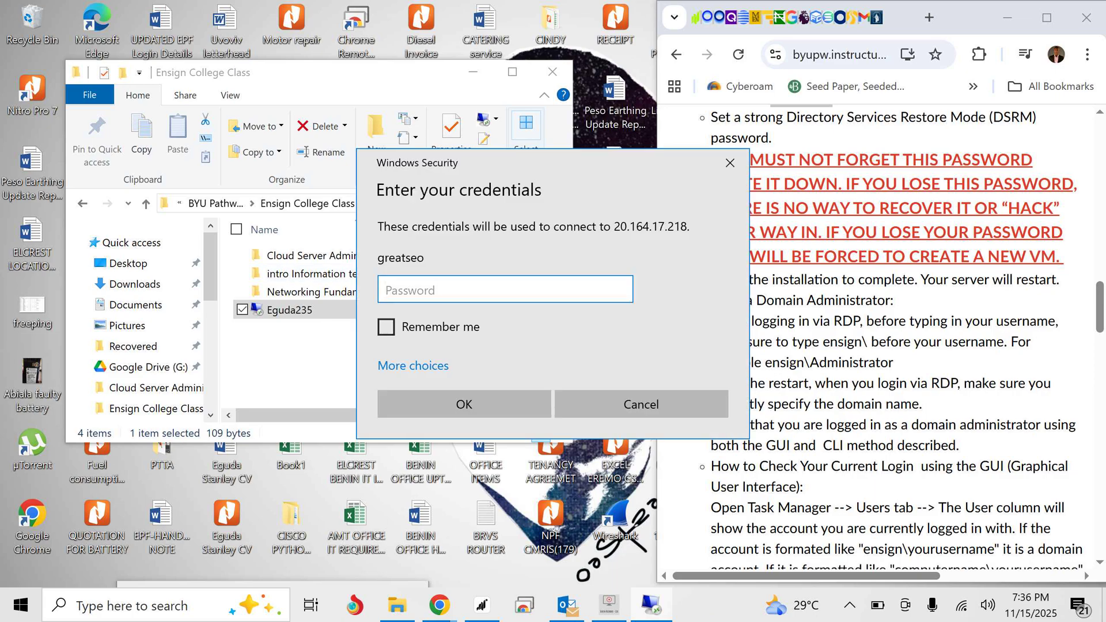
left_click(413, 365)
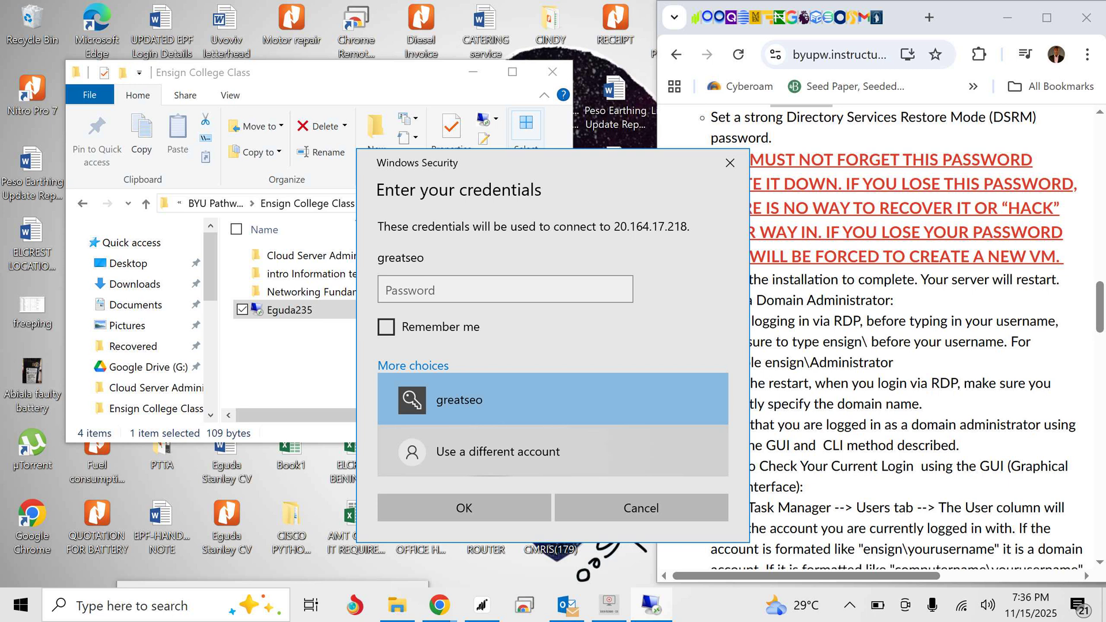
left_click(497, 452)
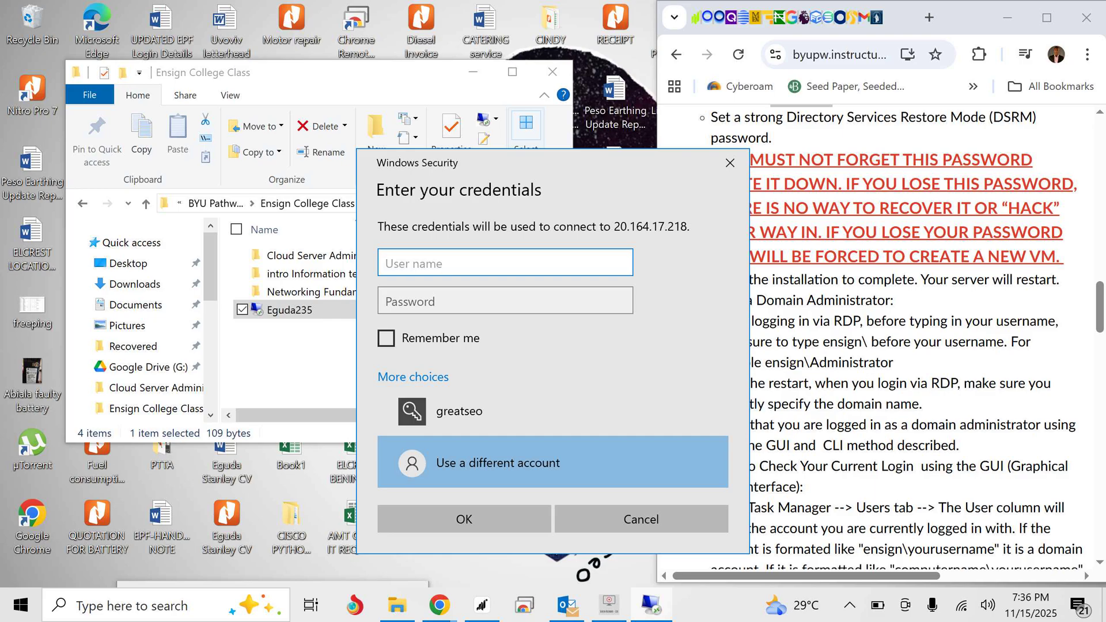
type("ensign\\greatseo")
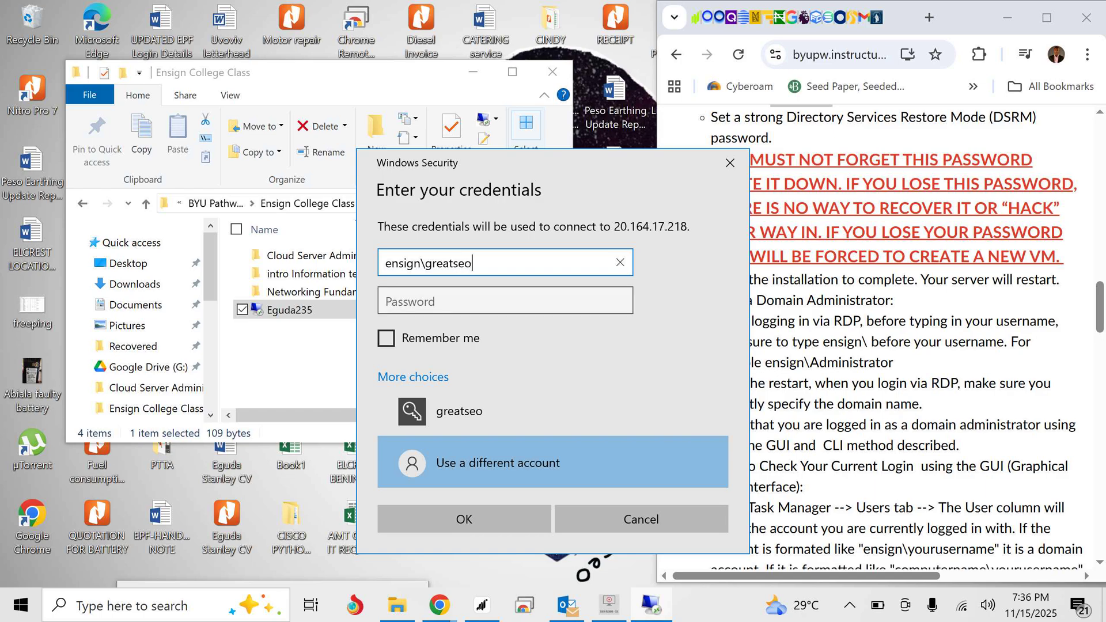
- Enter the domain account's password and connect to the server despite the certificate warning
key("Tab")
type("•••••••")
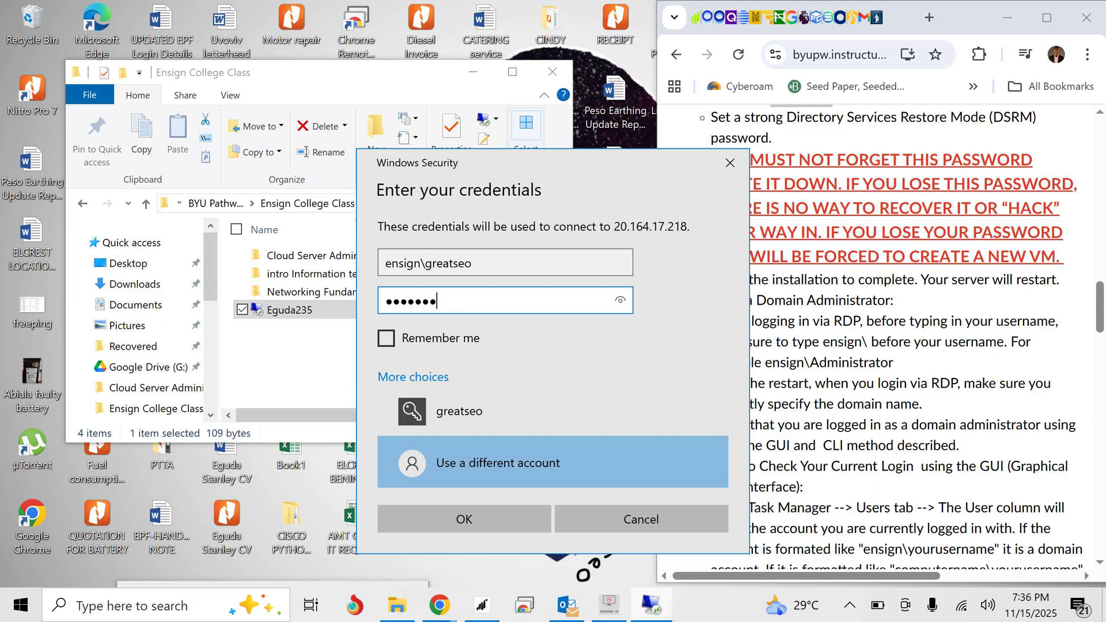
type("•••••")
key("Return")
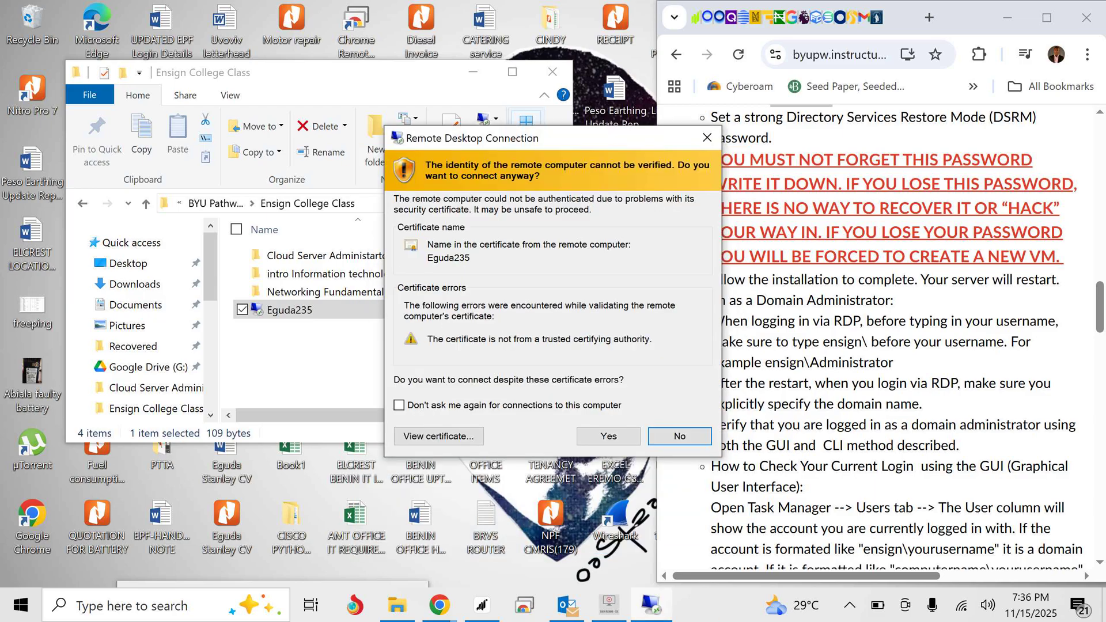
left_click(608, 436)
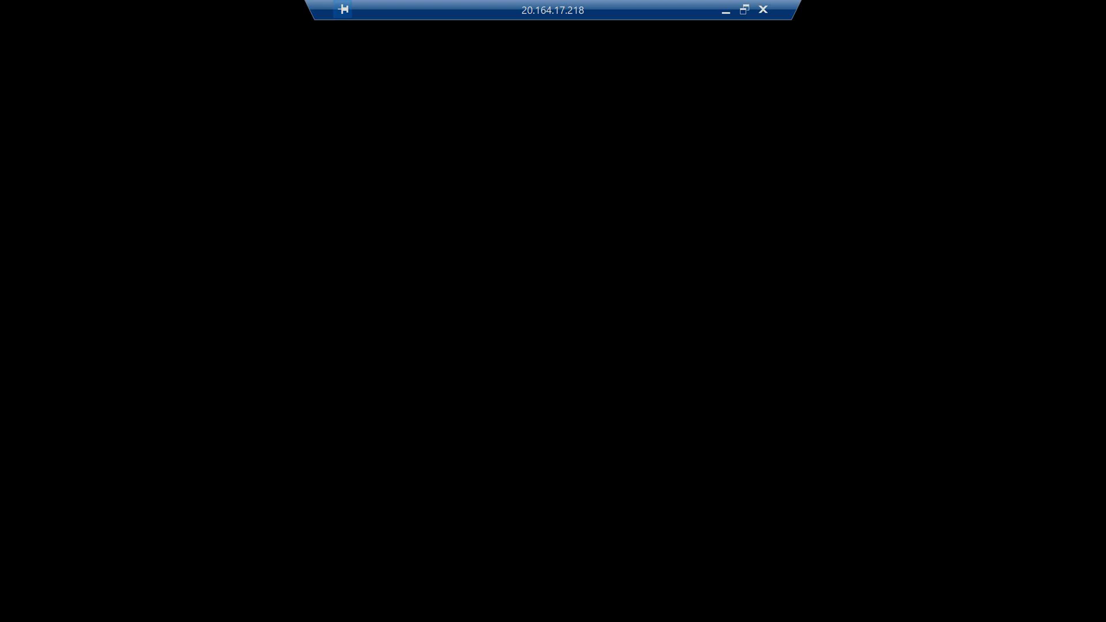
- Fit the remote session window beside the assignment instructions during sign-in, and return it to full screen on the server desktop
left_click(744, 10)
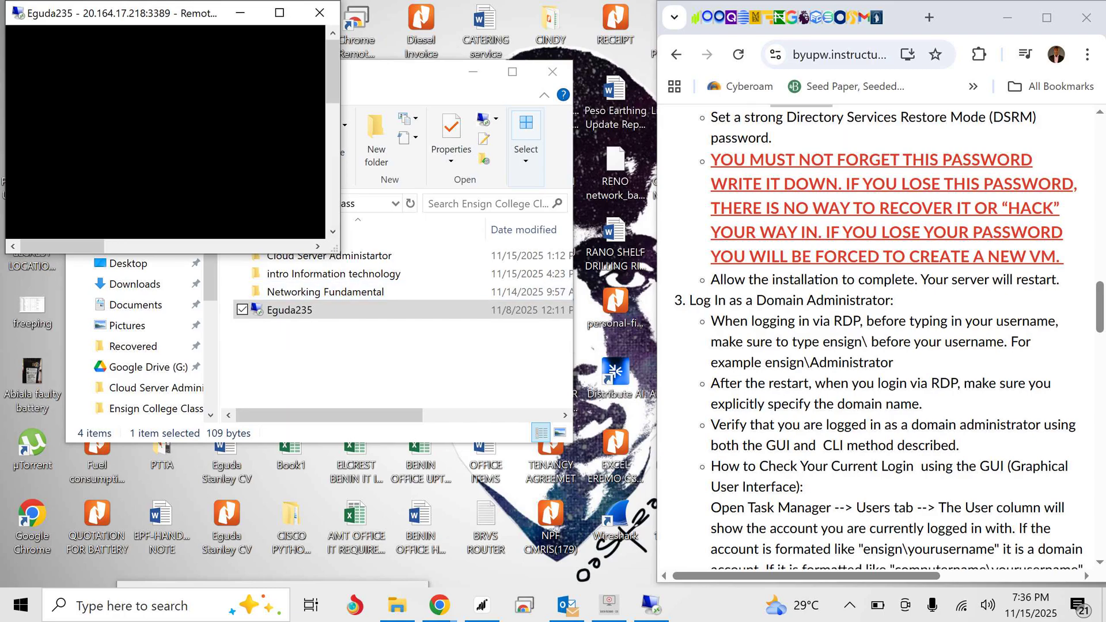
left_click_drag(338, 252, 656, 587)
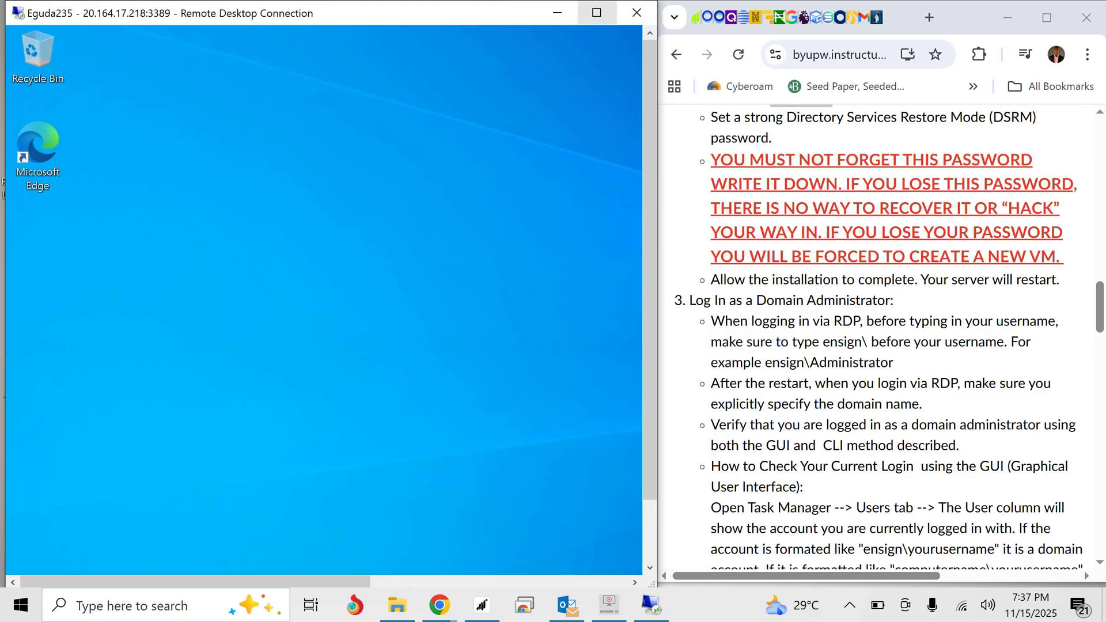
left_click(596, 13)
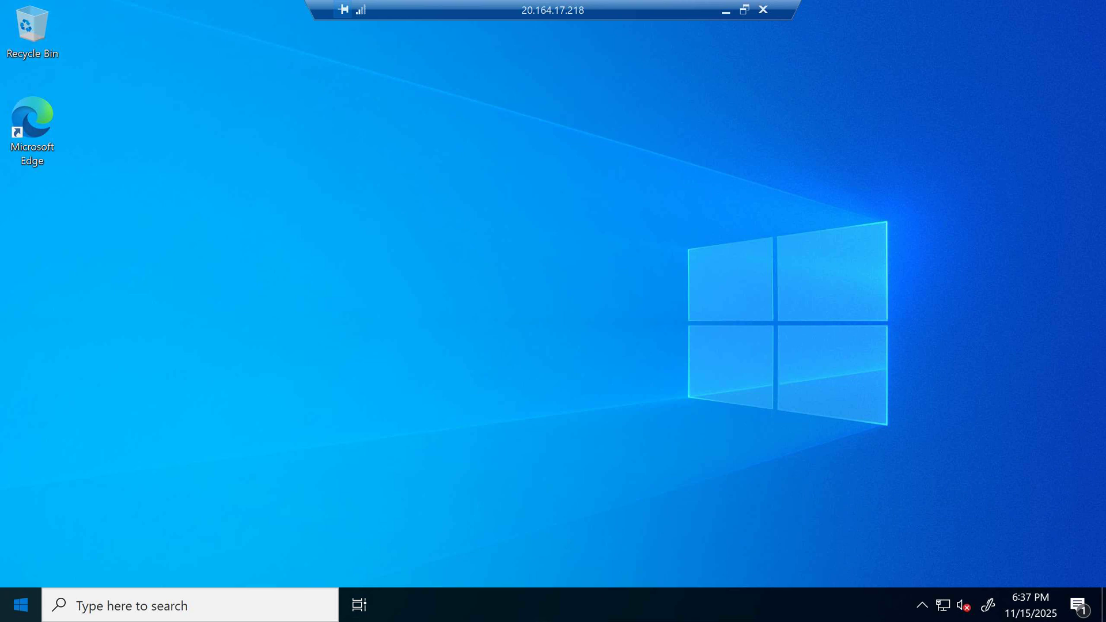
- Check the signed-in account's domain and administrator role in the server's Windows Settings account information, and close Settings
left_click(21, 604)
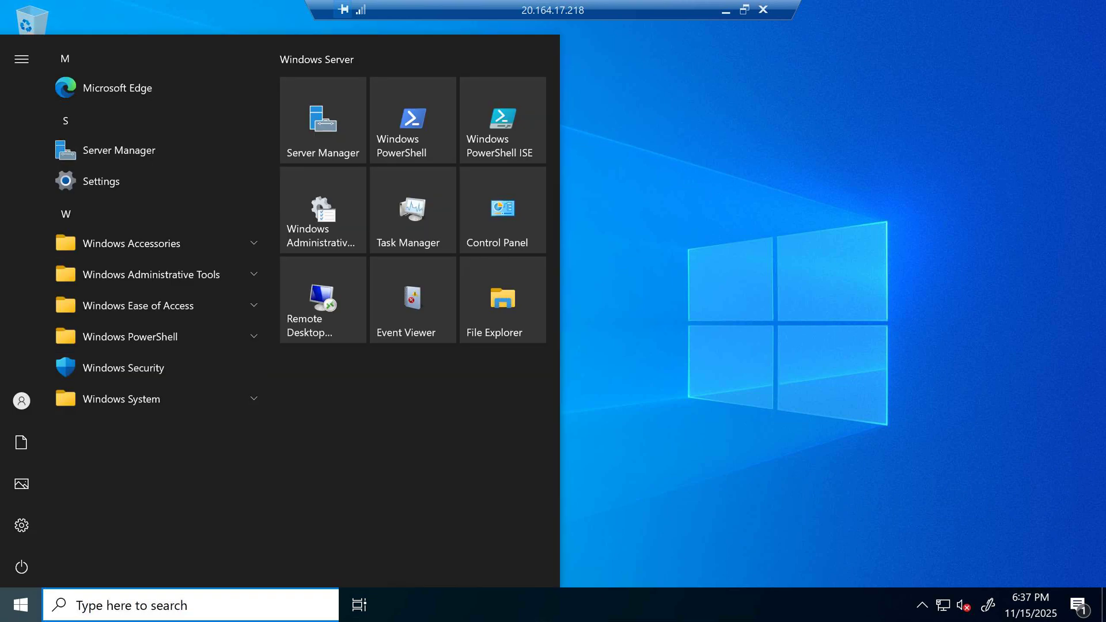
left_click(101, 181)
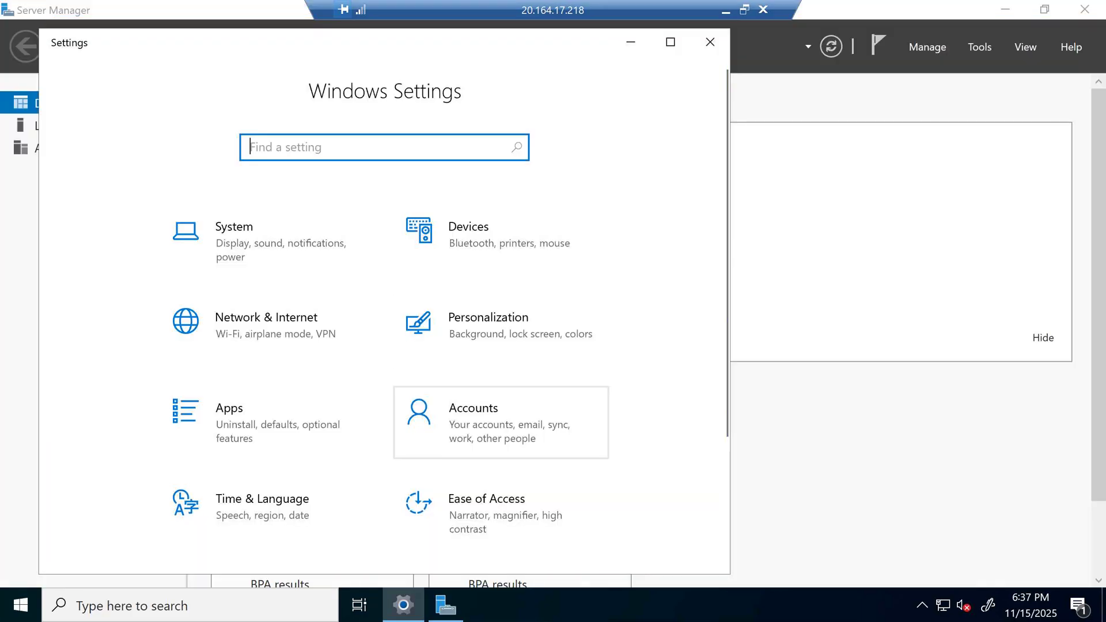
left_click(500, 423)
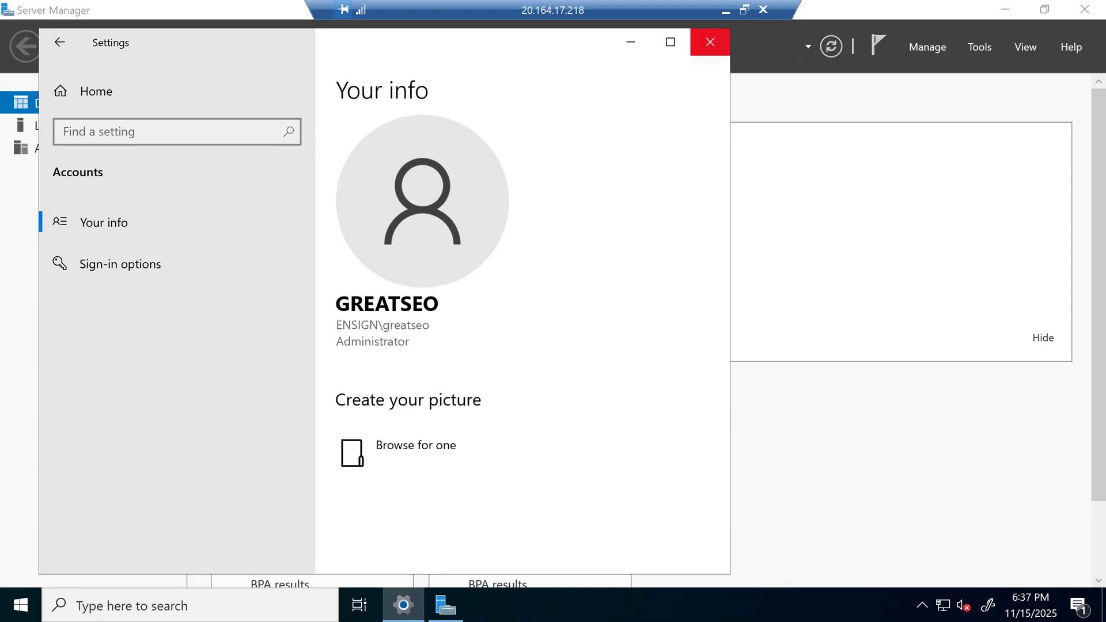
left_click(710, 42)
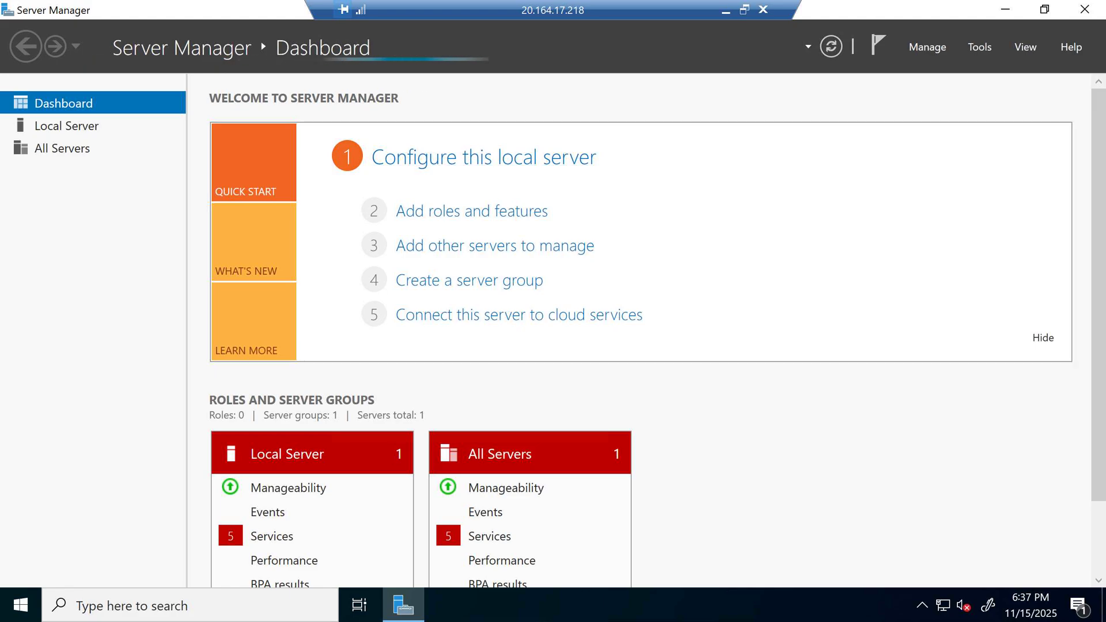
- Search the server for powershell and open Windows PowerShell
left_click(20, 605)
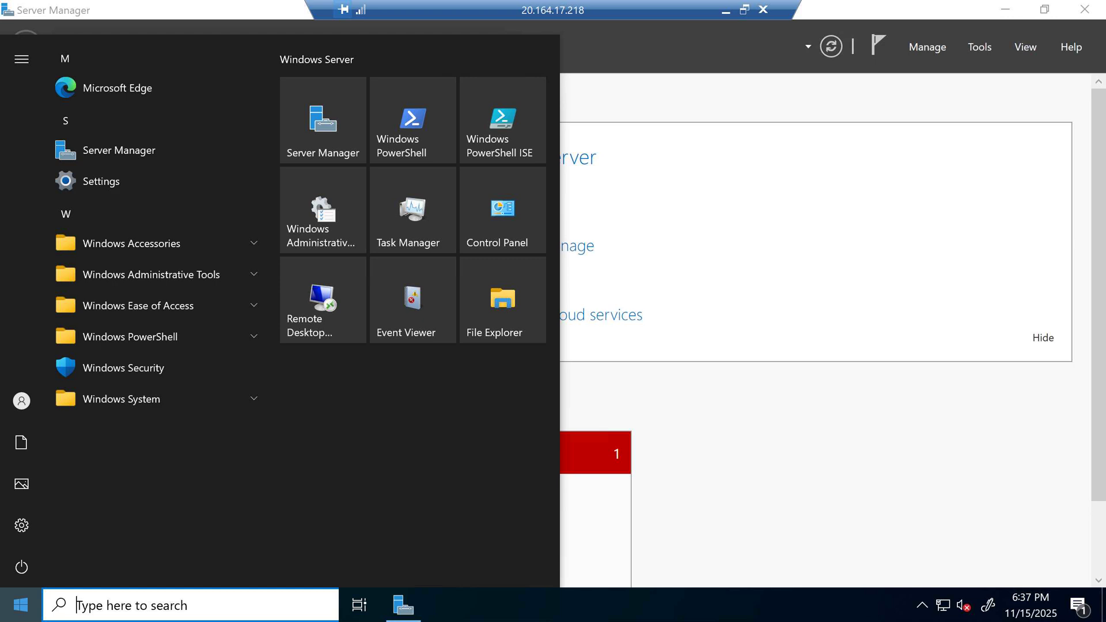
type("po")
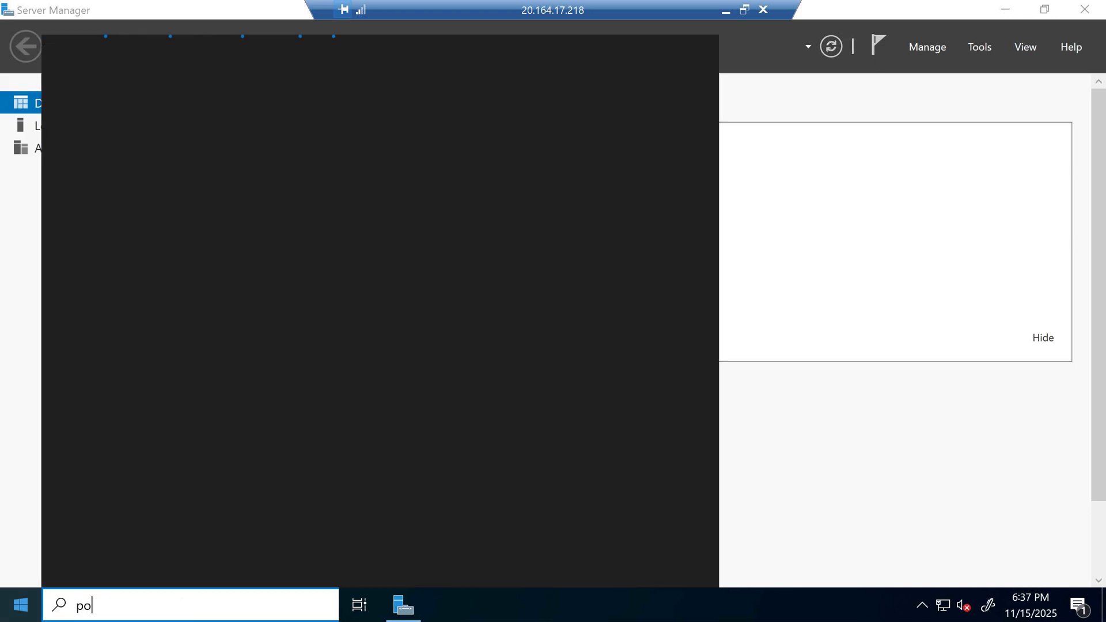
type("wer")
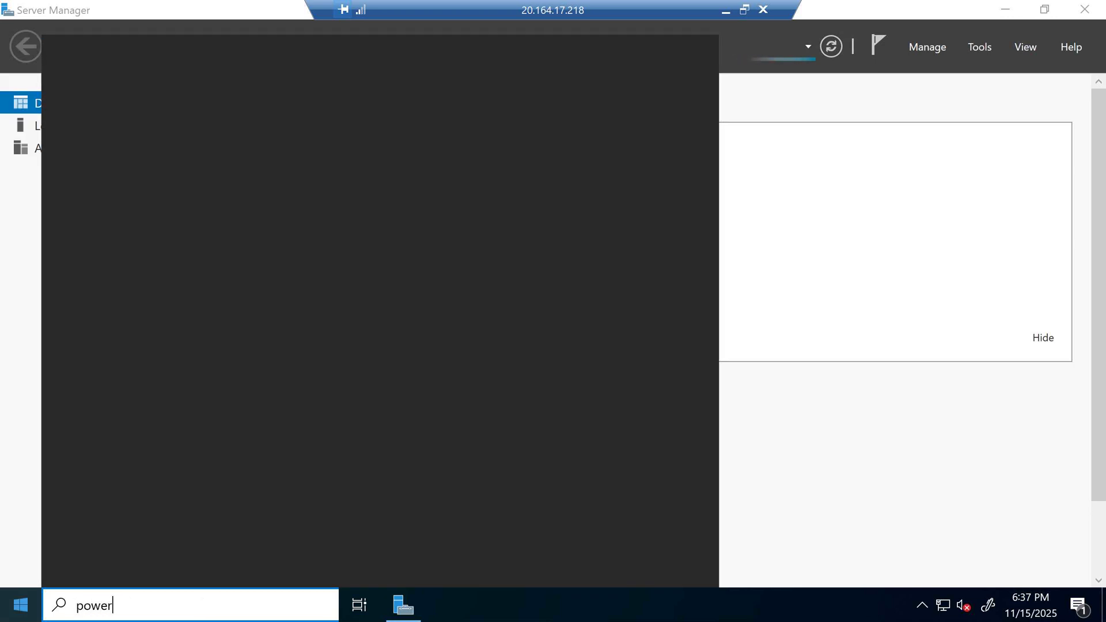
type("she")
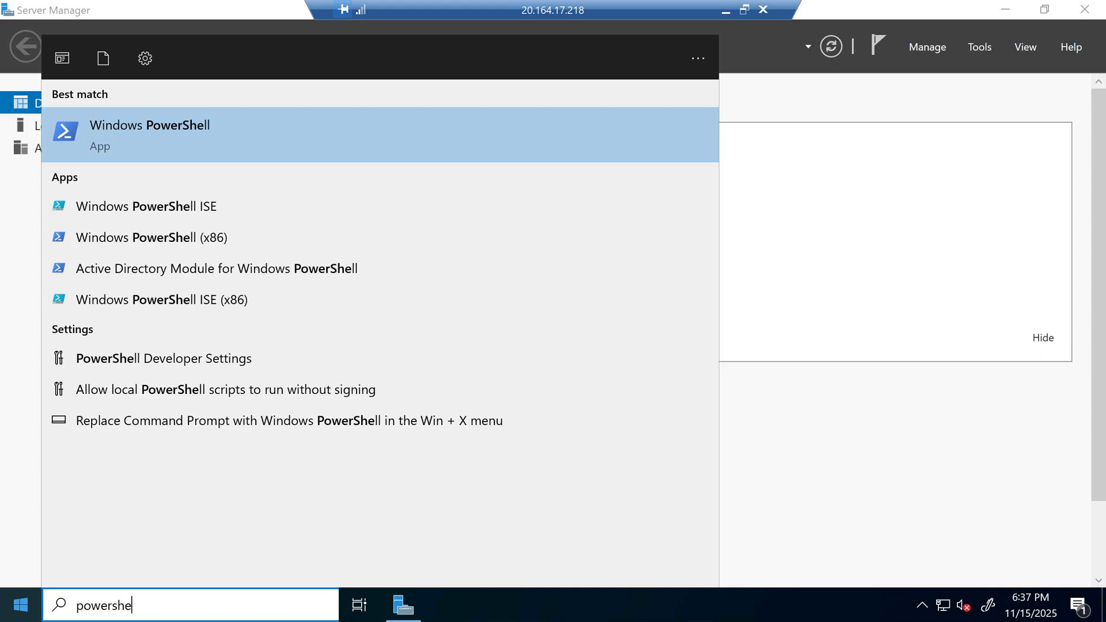
type("ll")
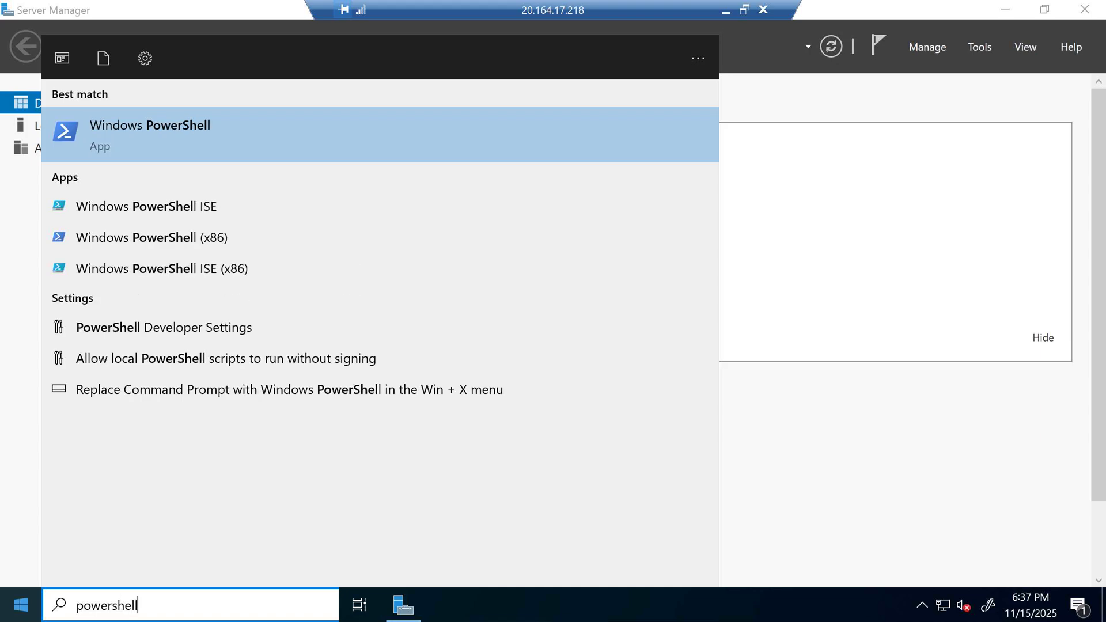
key("Return")
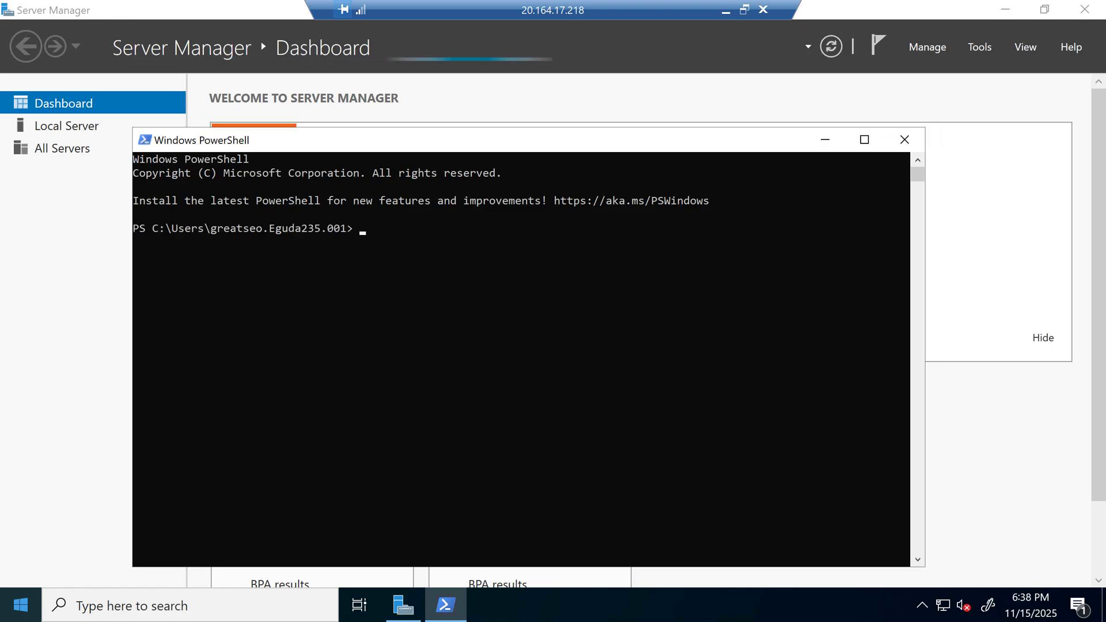
- Run whoami to check the current login, highlight the returned account name, and close PowerShell
key("Return")
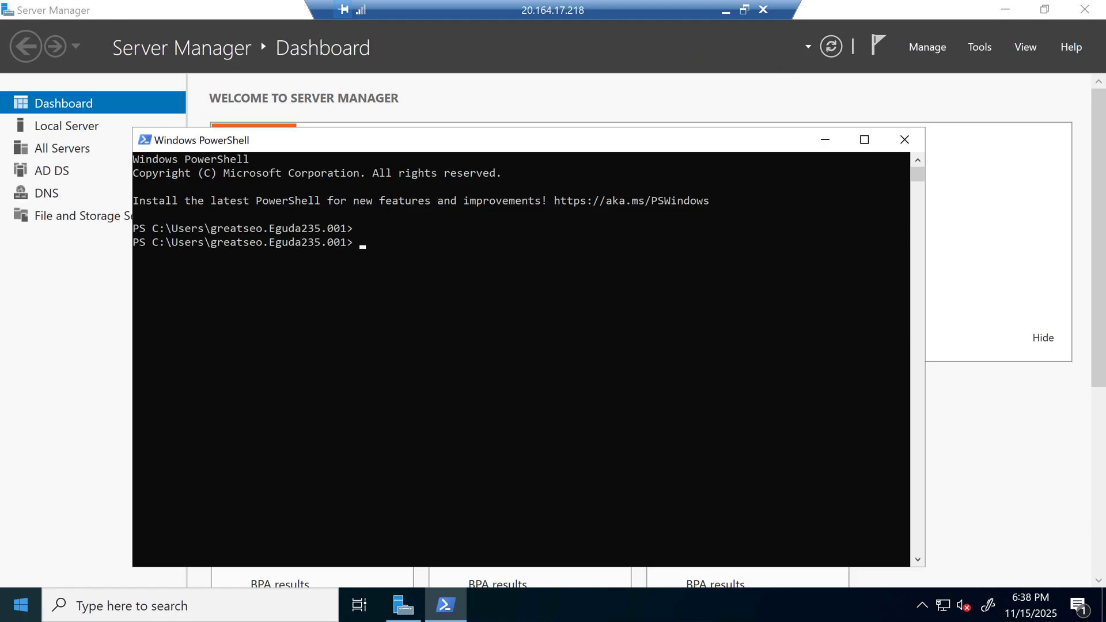
type("whoami")
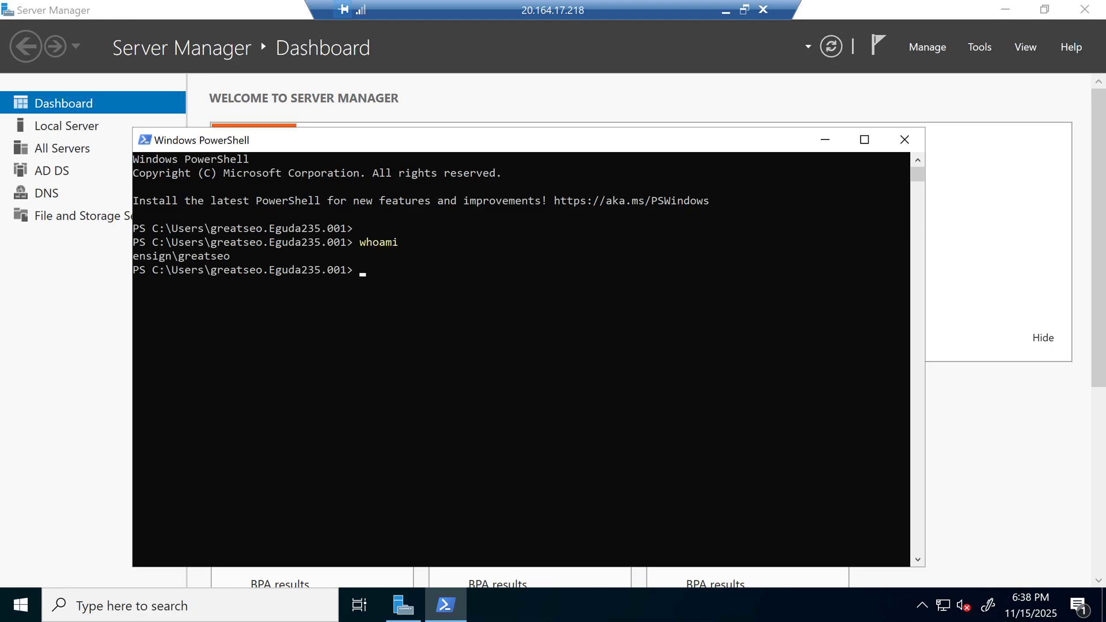
left_click_drag(234, 256, 132, 256)
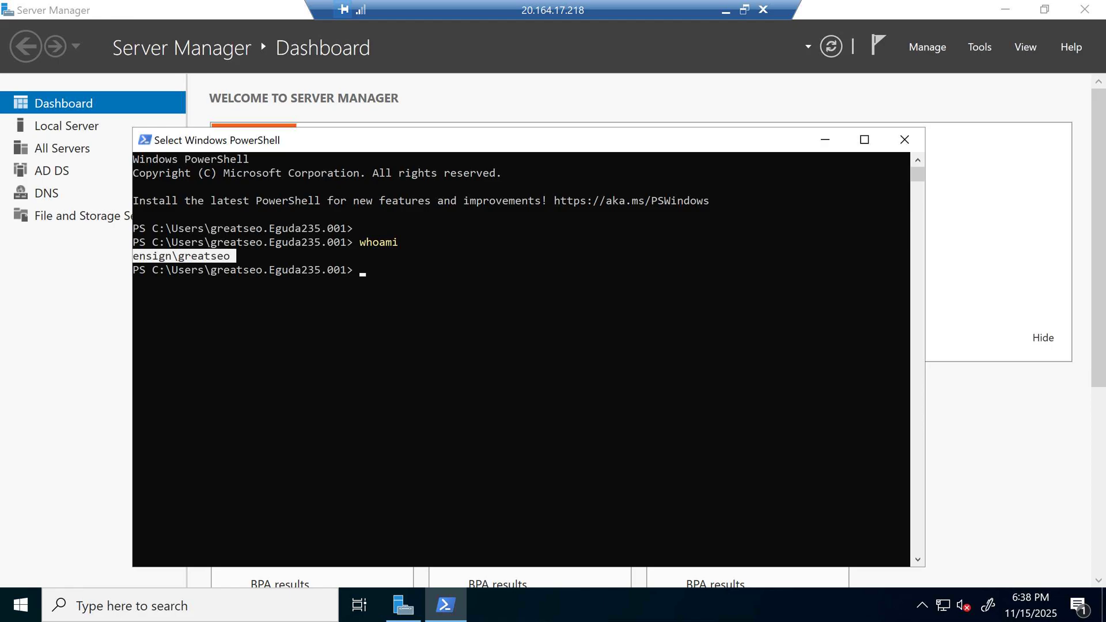
mouse_move(133, 256)
left_mouse_down()
mouse_move(166, 255)
mouse_move(133, 256)
left_mouse_up()
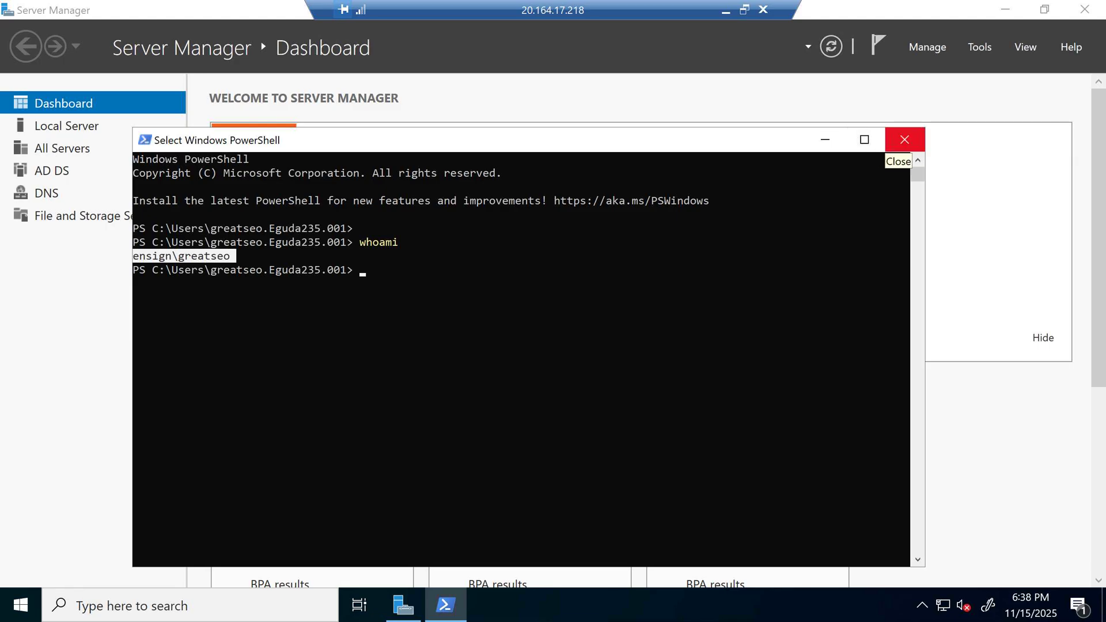
left_click(904, 139)
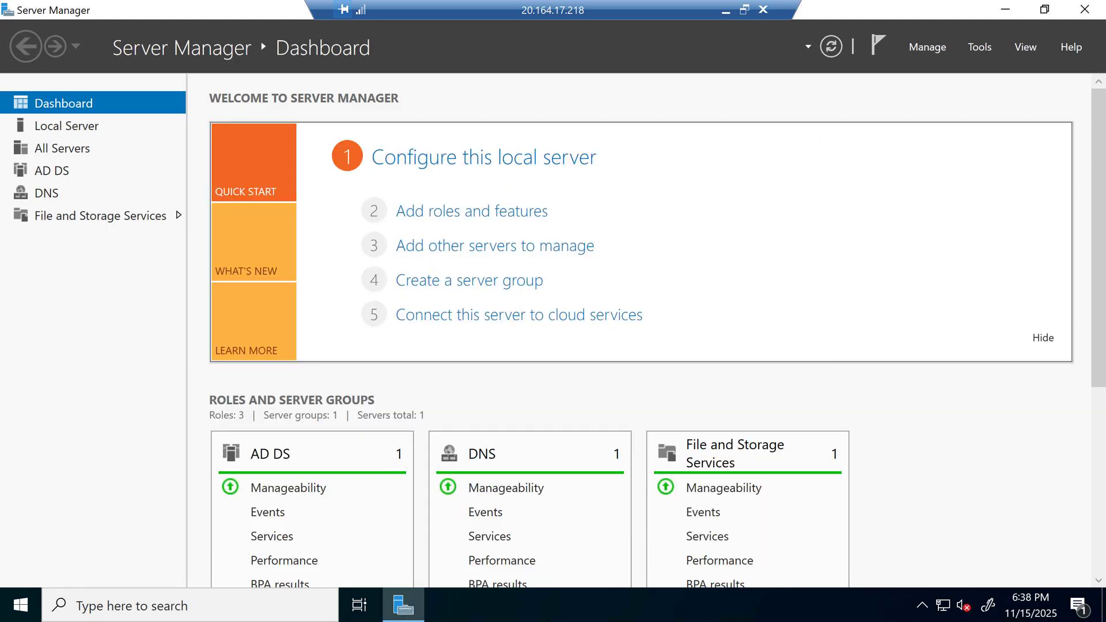
- Show the remote session in a window and review the remaining assignment instructions on login verification, screen recording, submission and the rubric
left_click(744, 9)
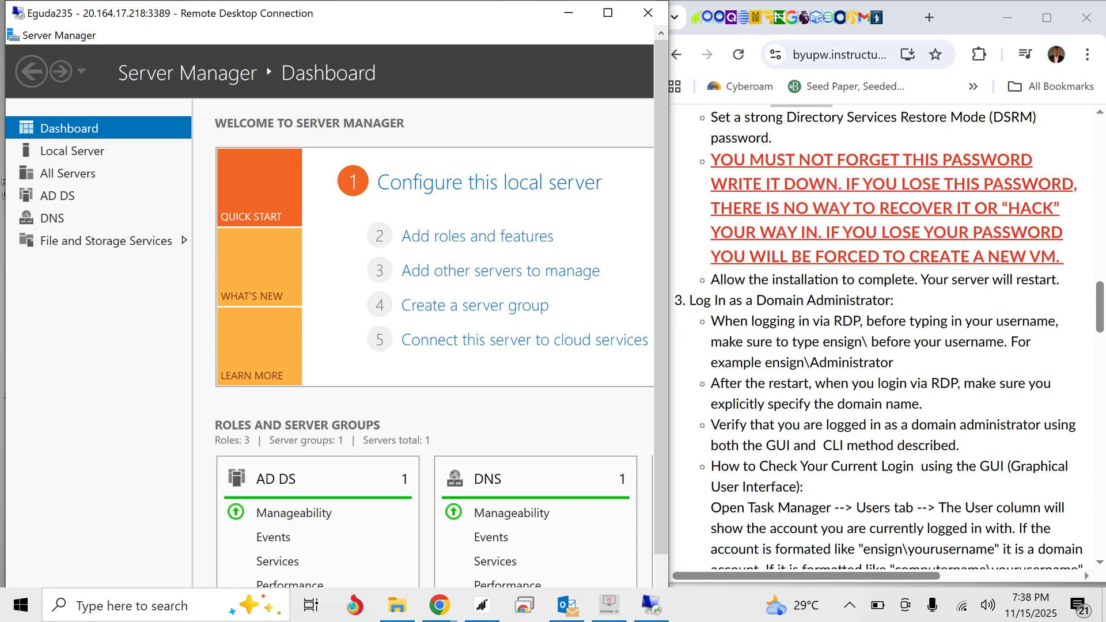
scroll(887, 342, "down", 2)
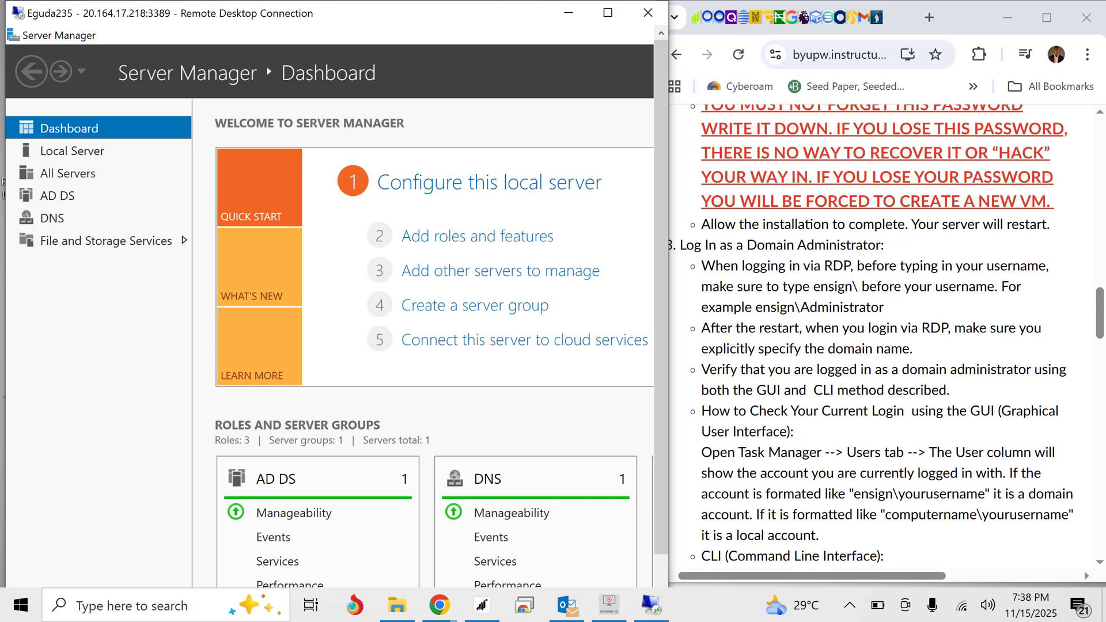
scroll(887, 342, "down", 4)
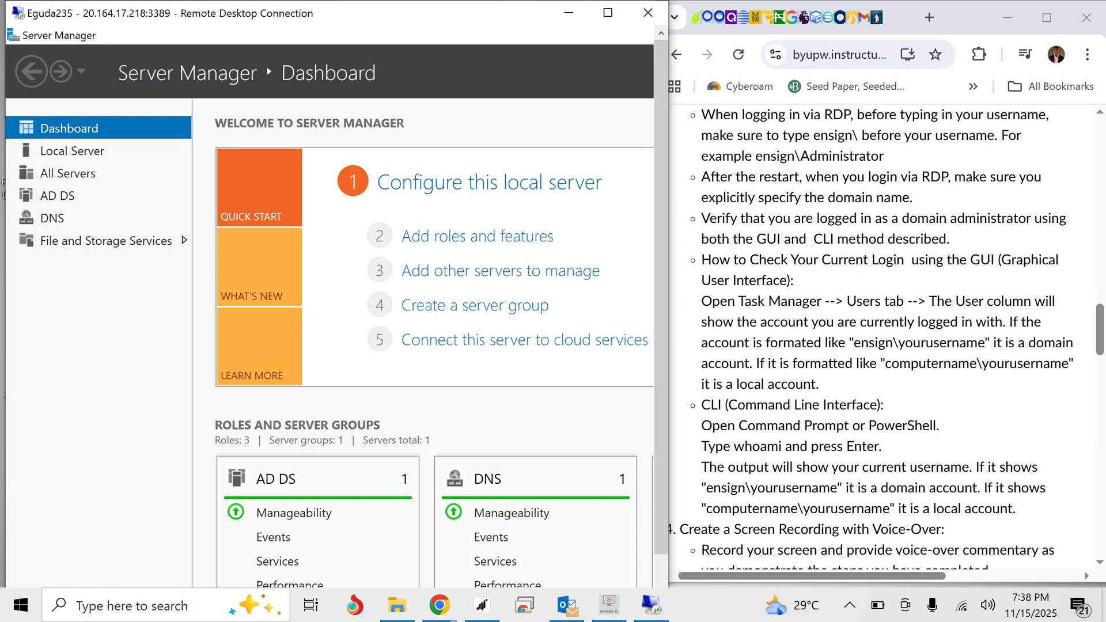
scroll(887, 342, "down", 3)
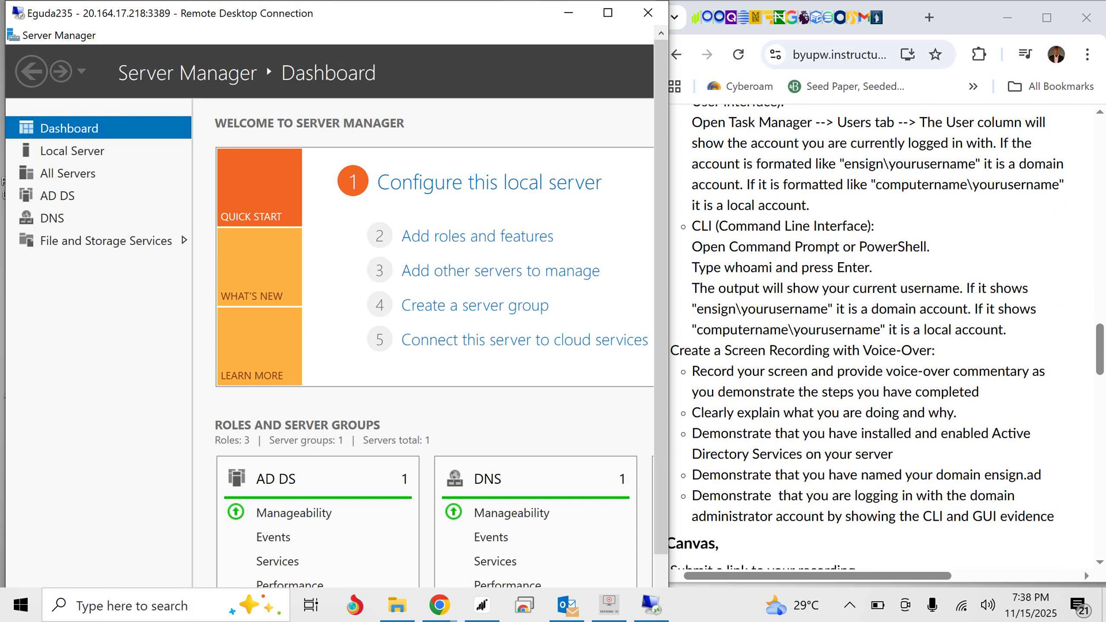
scroll(887, 342, "right", 1)
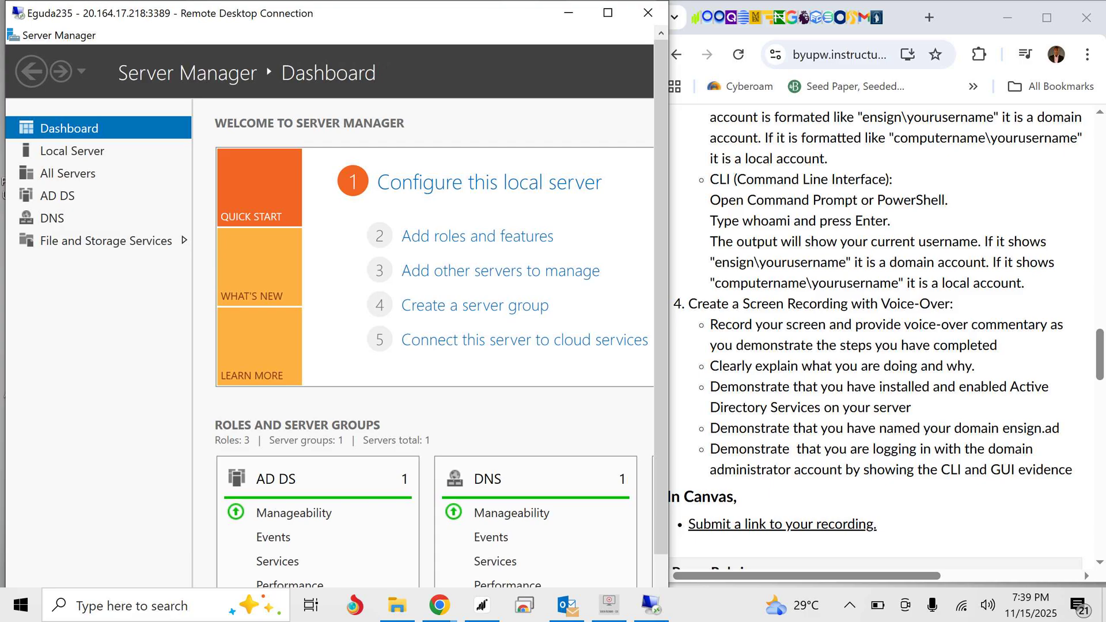
scroll(881, 334, "down", 4)
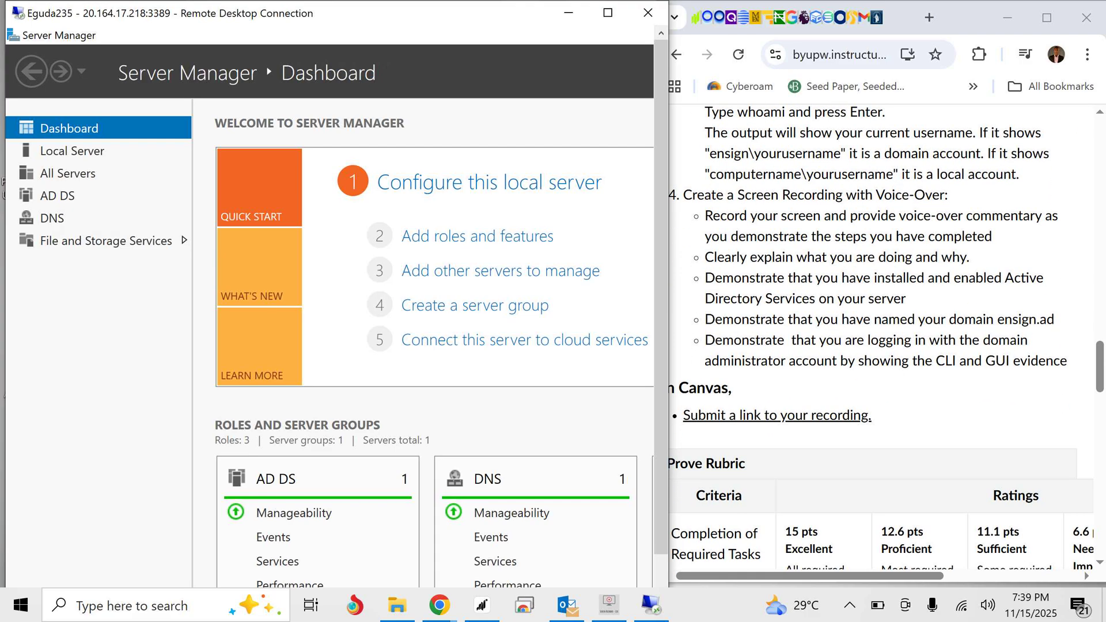
scroll(882, 334, "down", 2)
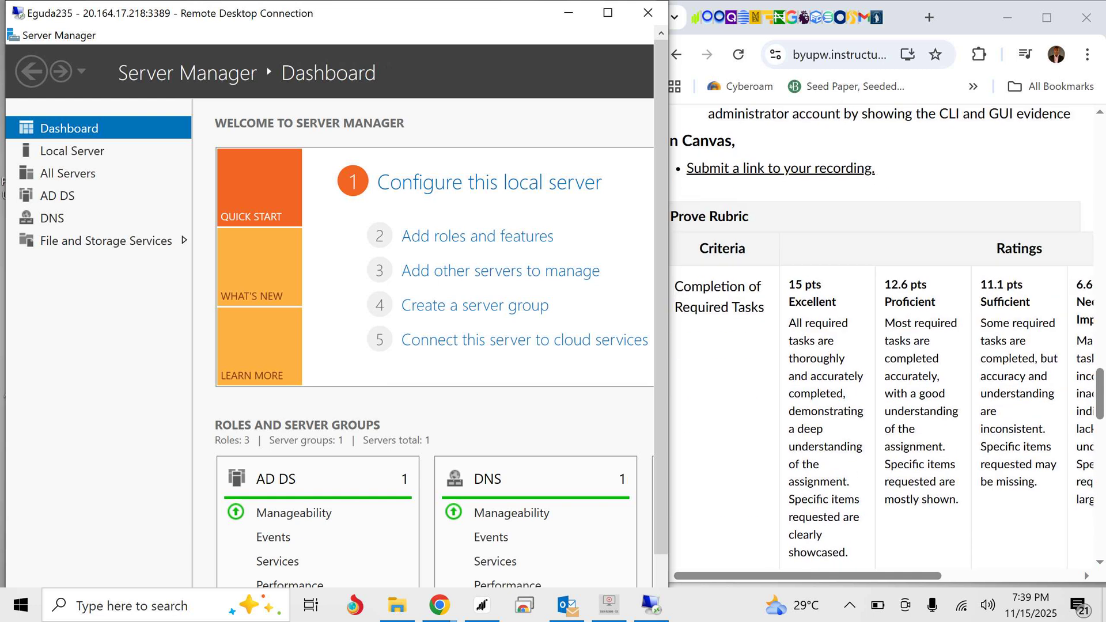